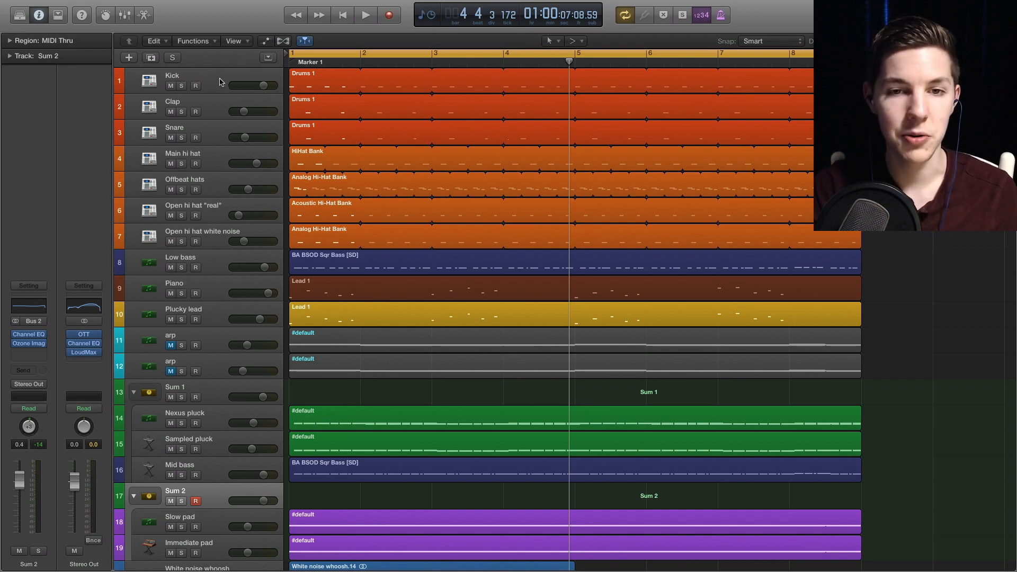
Step: Solo the seven drum tracks from Kick through Open hi hat white noise and play them back together
left_click(221, 81)
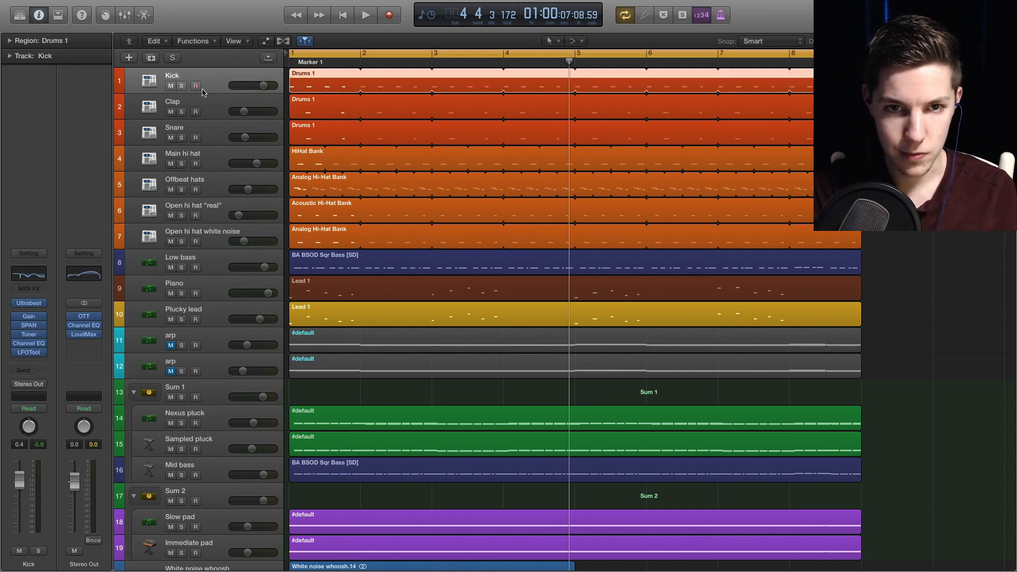
left_click(181, 87)
left_click_drag(183, 90, 182, 243)
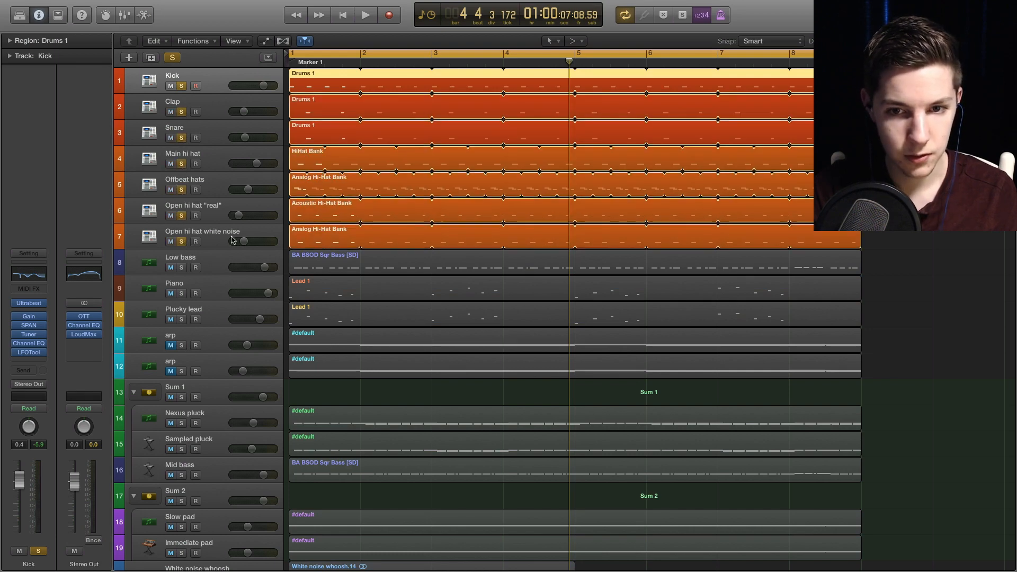
key("space")
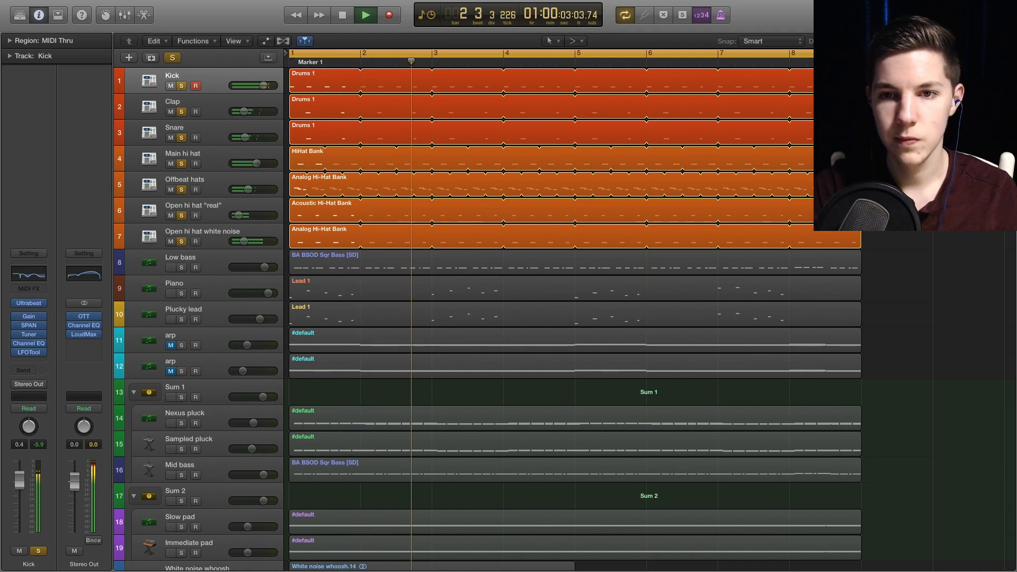
key("space")
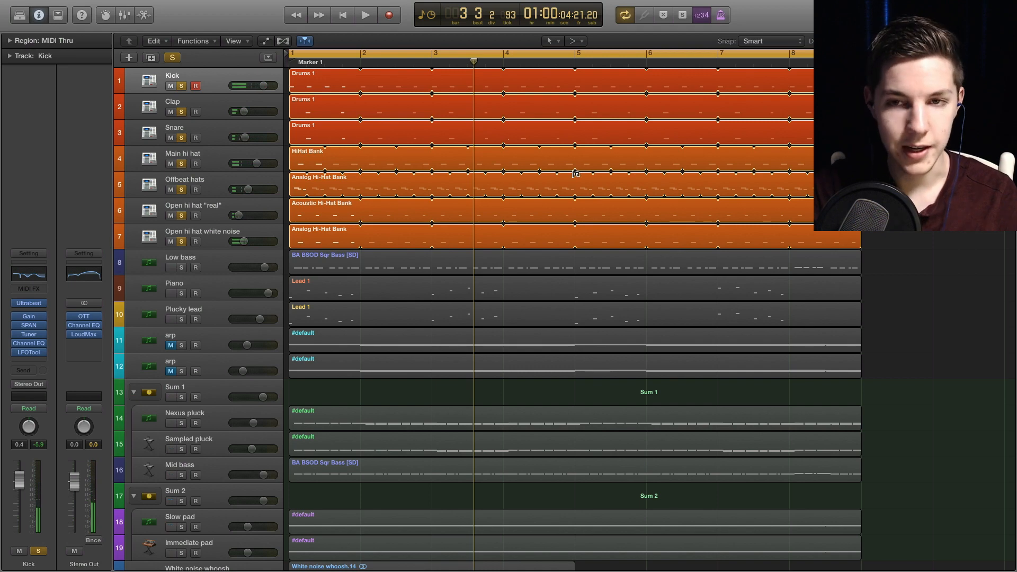
Step: Unsolo every drum track except Kick and listen to the kick alone
left_click_drag(181, 241, 200, 186)
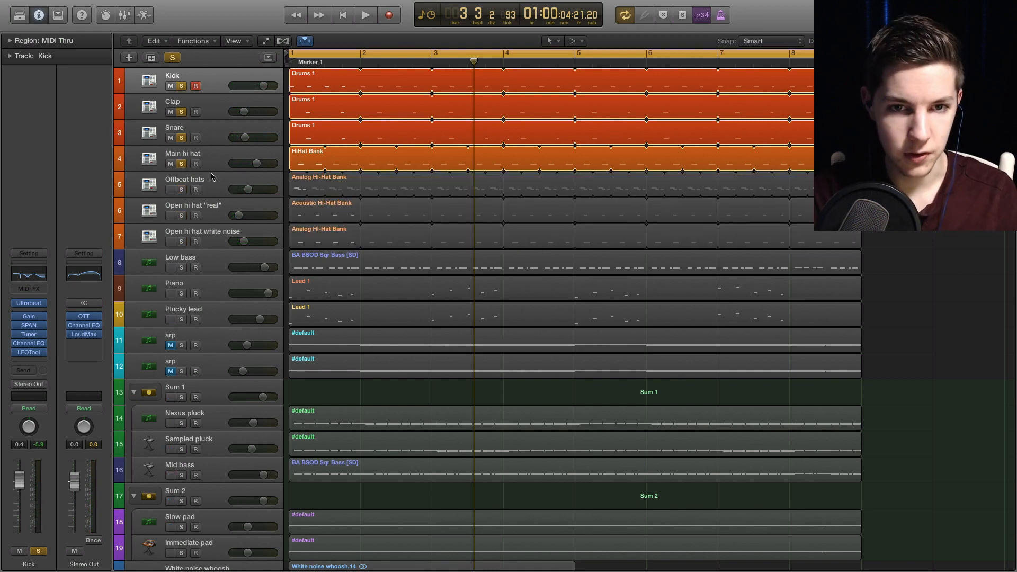
left_click(181, 163)
left_click(181, 138)
left_click(182, 112)
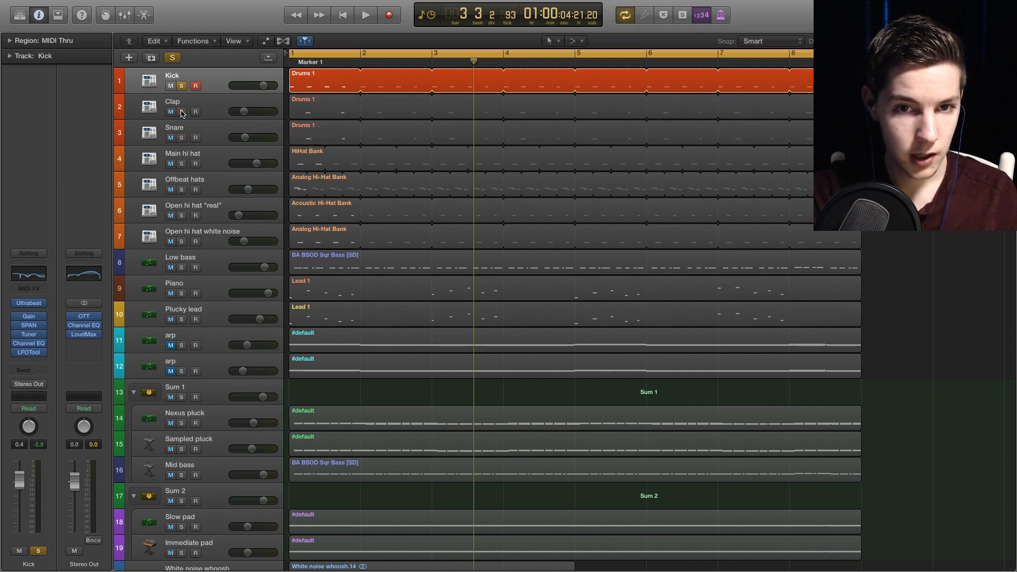
key("space")
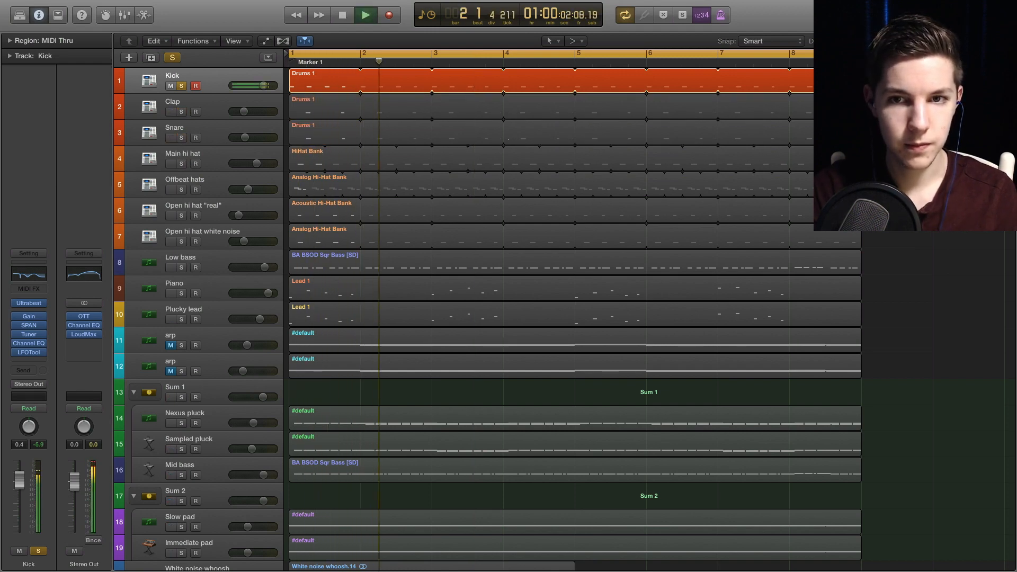
key("space")
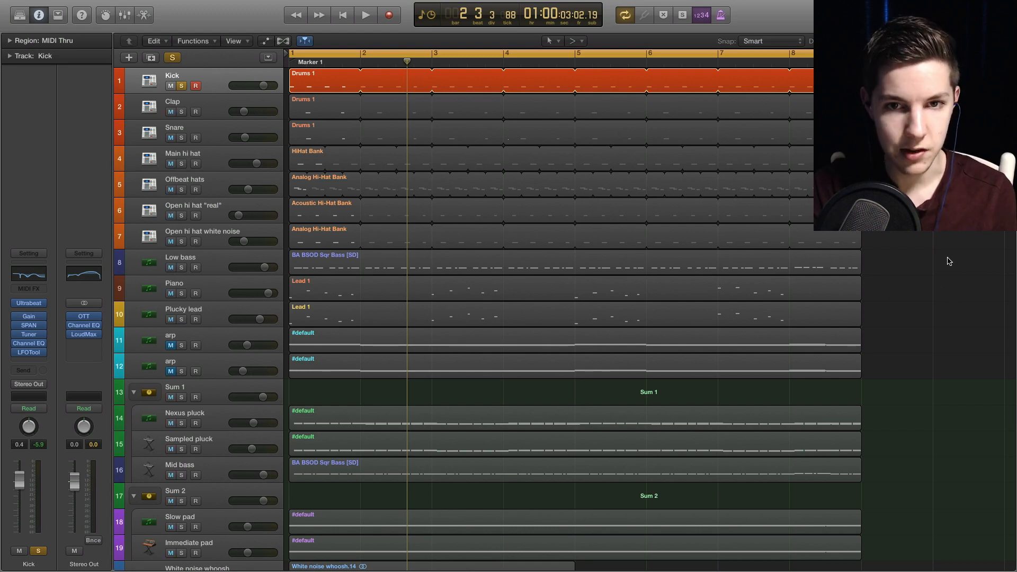
key("space")
key("space")
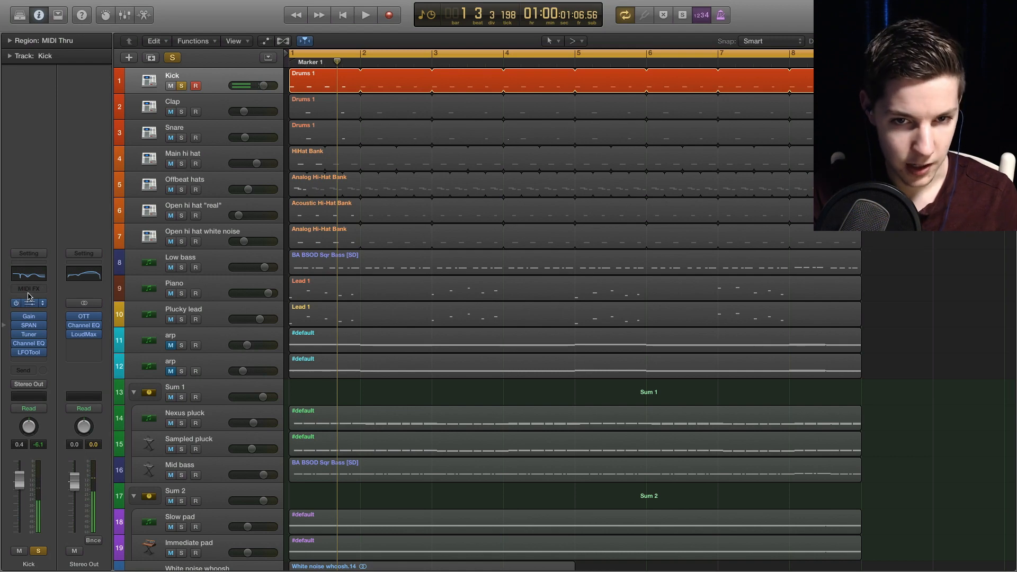
Step: Check the Kick track's Ultrabeat instrument and replay the soloed kick
left_click(29, 301)
left_click(33, 300)
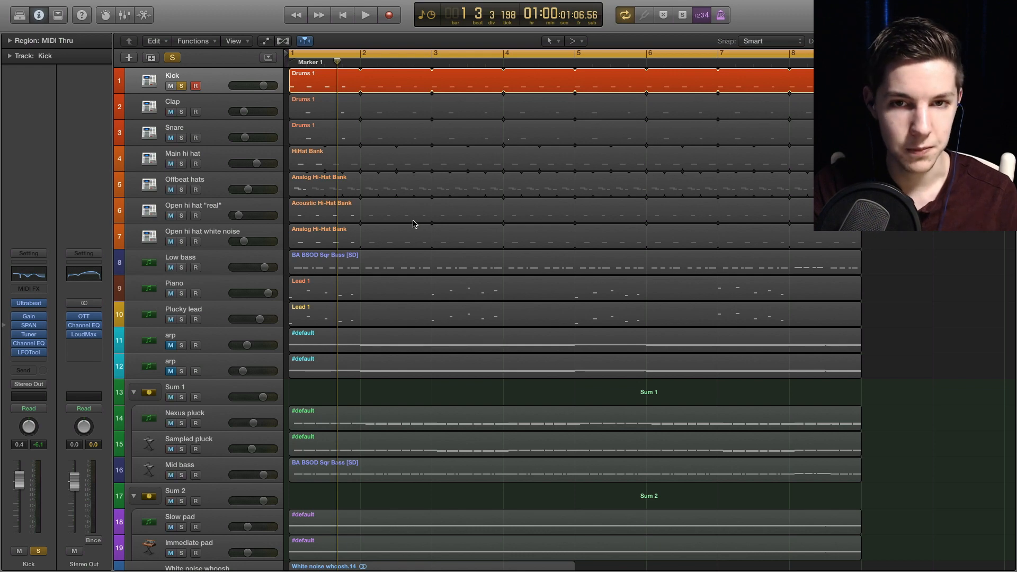
key("space")
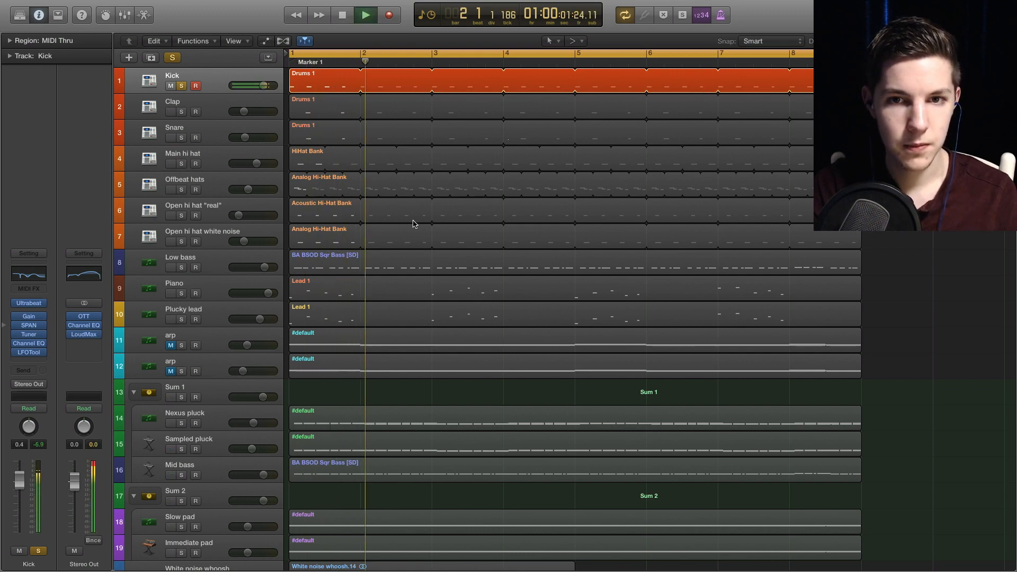
key("space")
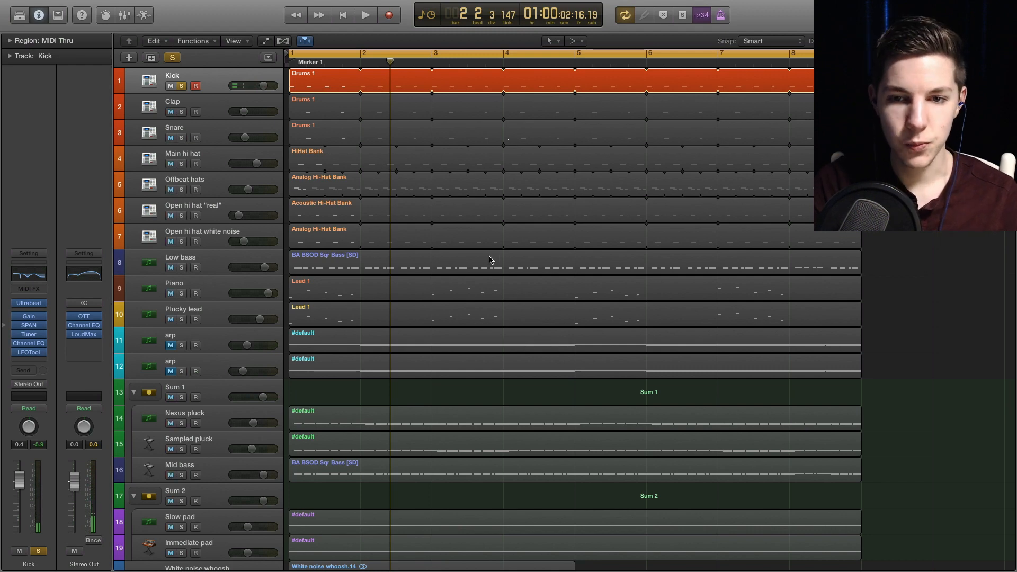
Step: Solo the Low bass track alongside Kick and listen to how the two play together
left_click(183, 269)
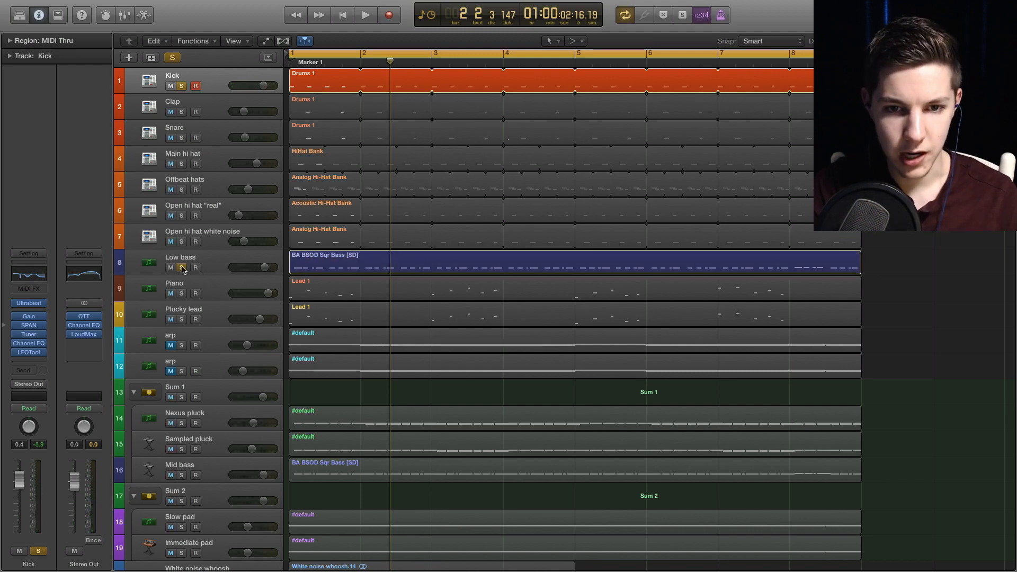
key("space")
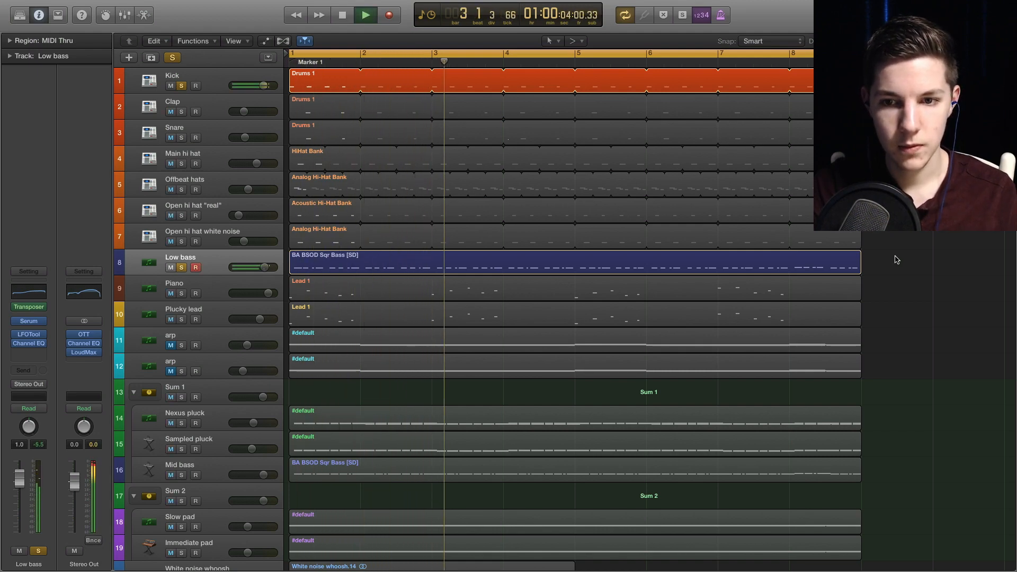
key("space")
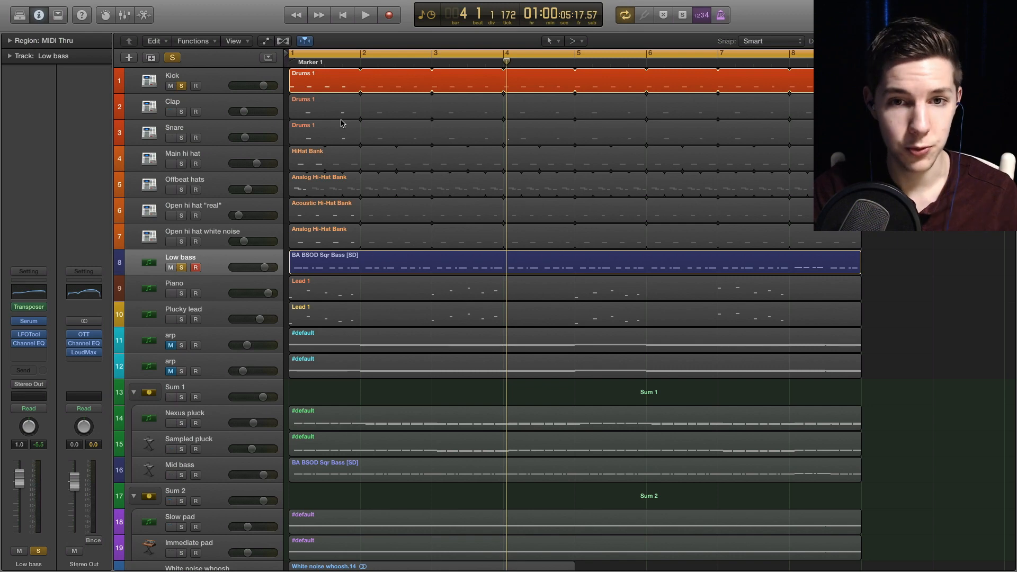
key("space")
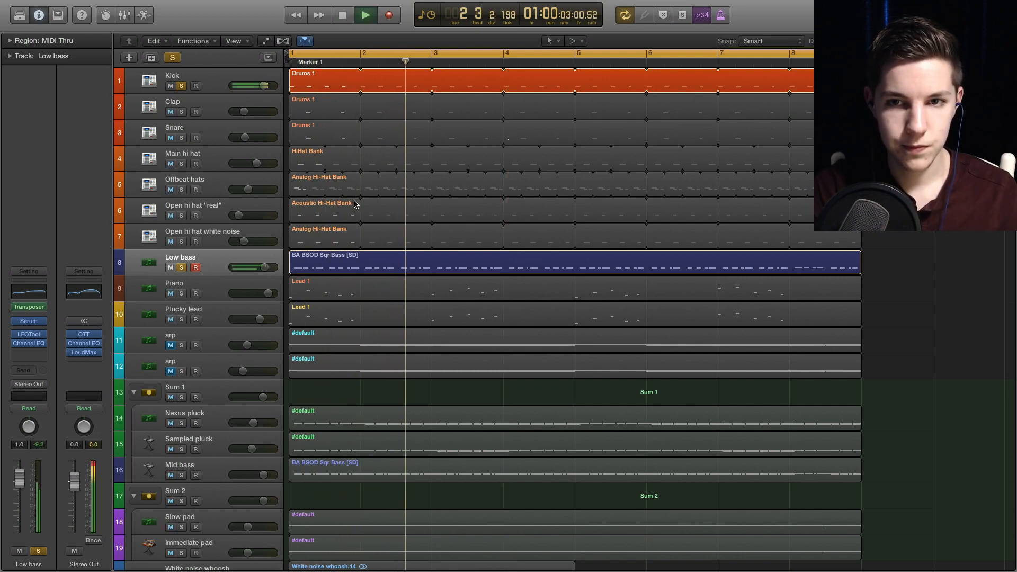
key("space")
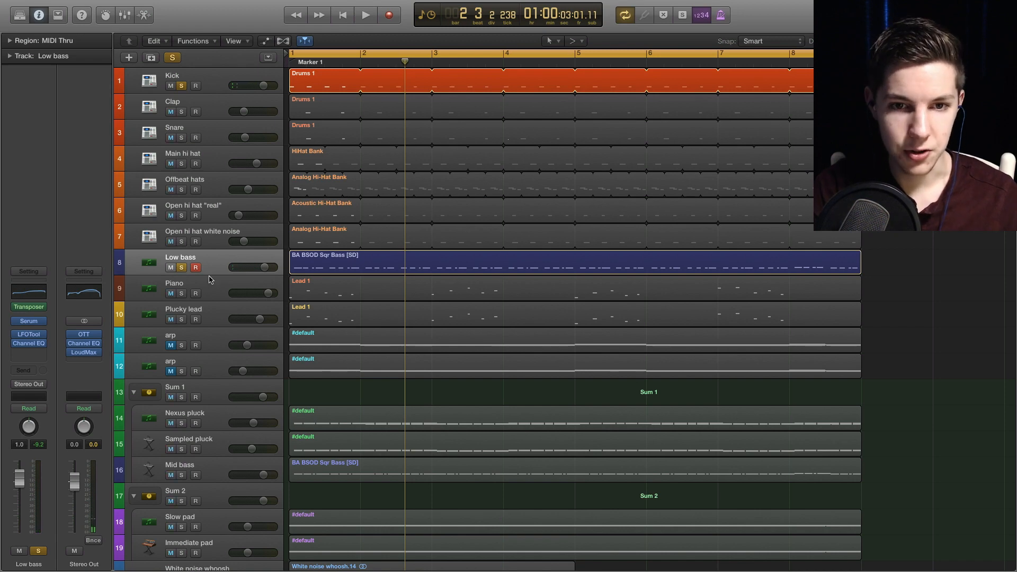
Step: Select the Kick track and inspect the volume curve in its LFOTool plug-in, then close the plug-in
left_click(181, 267)
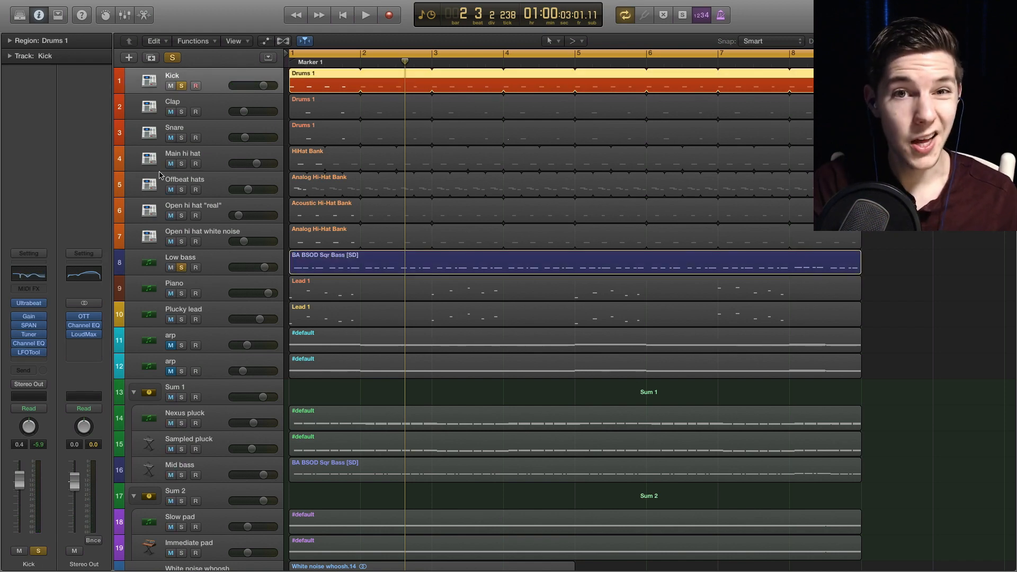
left_click(27, 353)
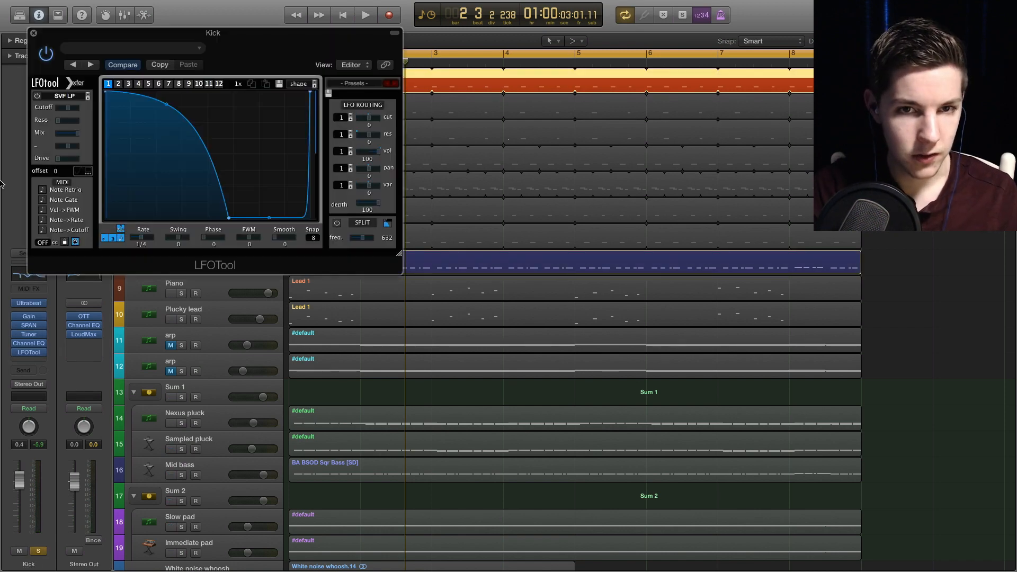
left_click_drag(273, 46, 433, 179)
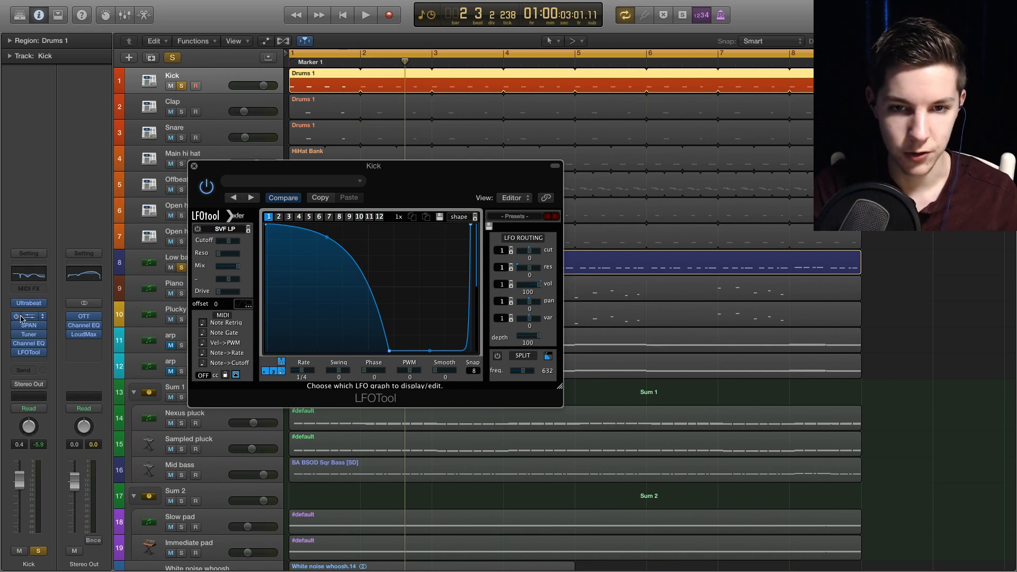
left_click(194, 167)
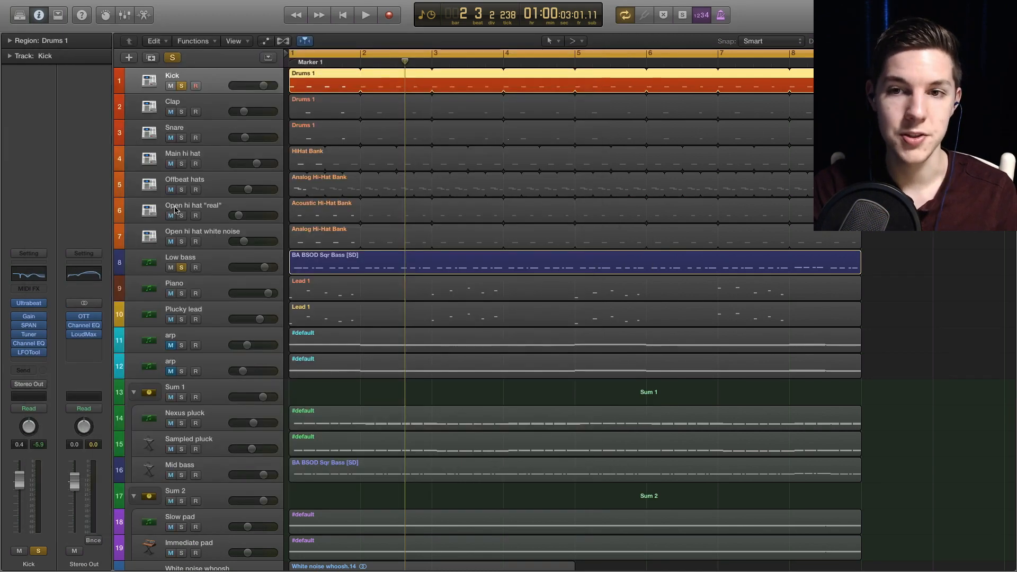
left_click(33, 33)
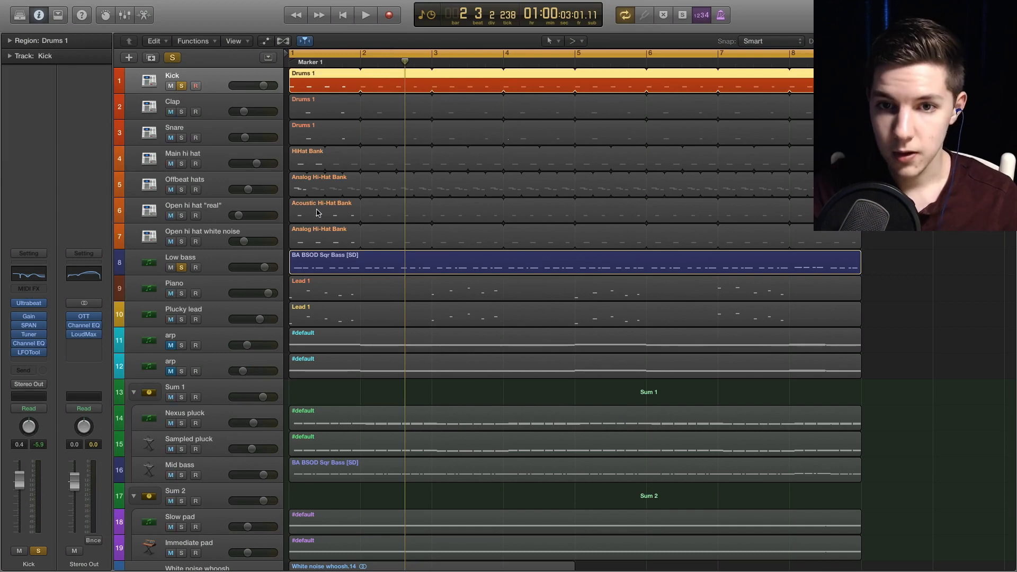
Step: Reopen LFOTool on Kick, unsolo Low bass, and listen to the kick with LFOTool bypassed
left_click(28, 352)
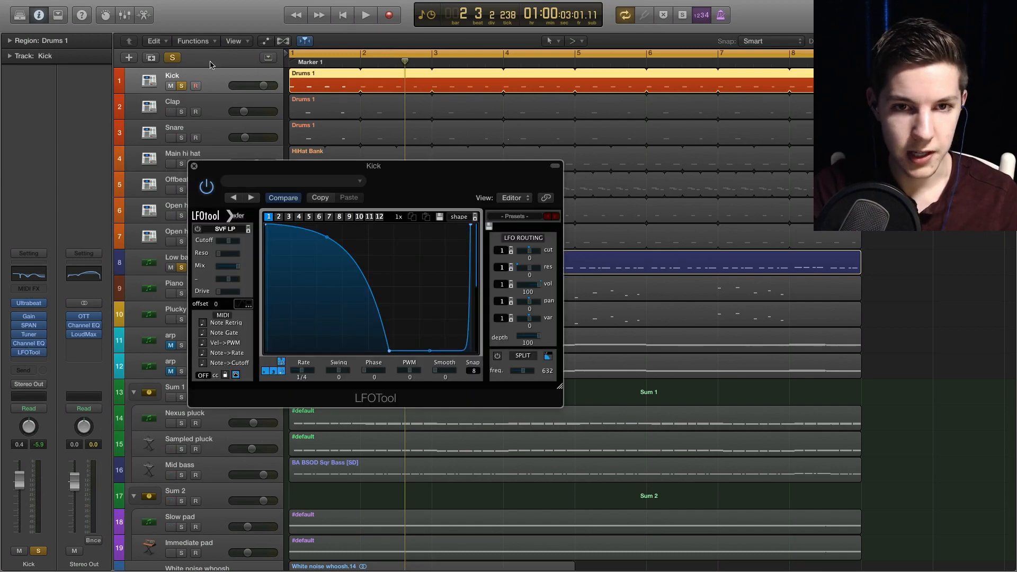
left_click(181, 268)
left_click(205, 187)
key("space")
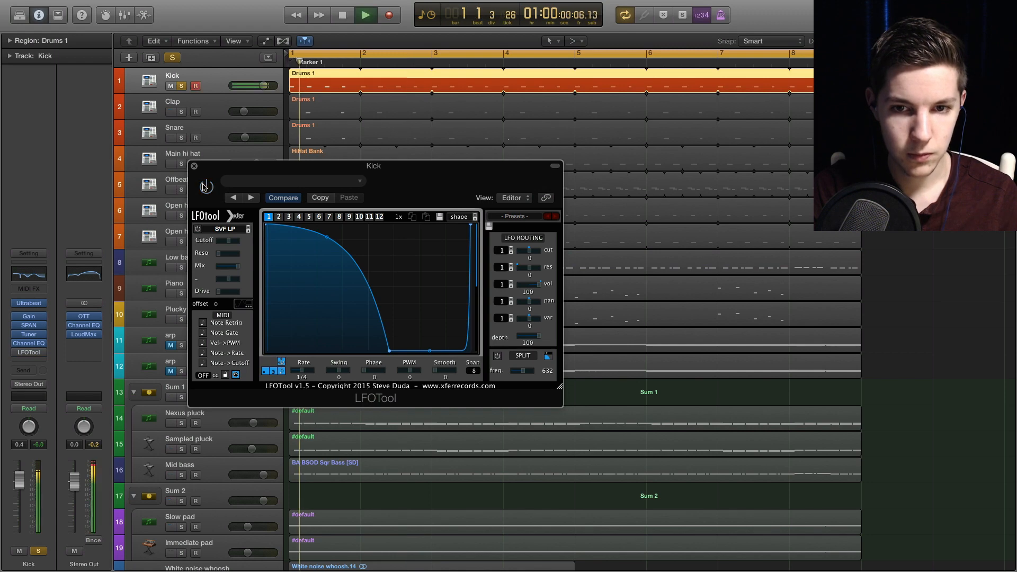
key("space")
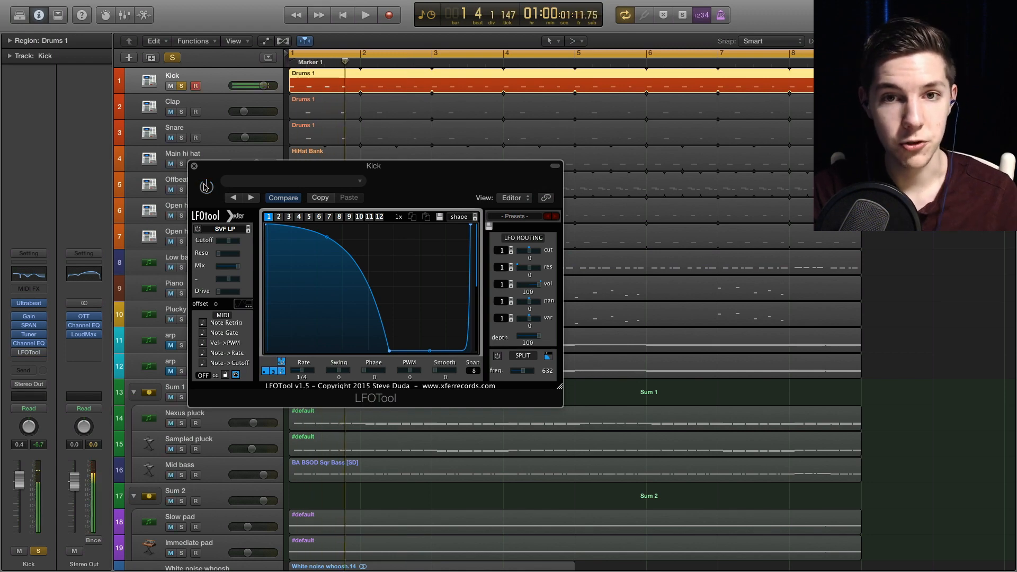
Step: Re-enable LFOTool on Kick, listen to the kick with it active, and close the plug-in
left_click(205, 187)
key("space")
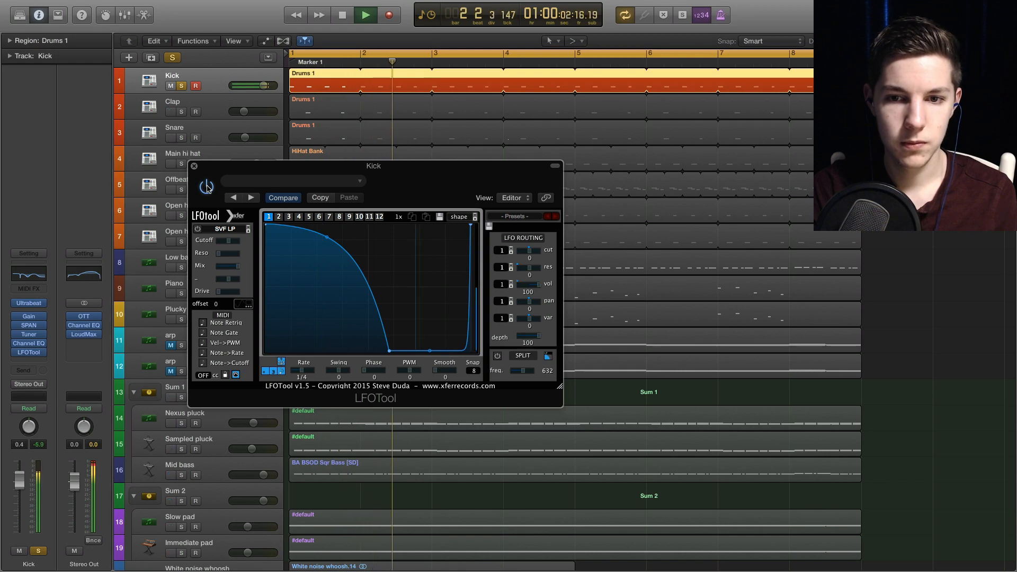
key("space")
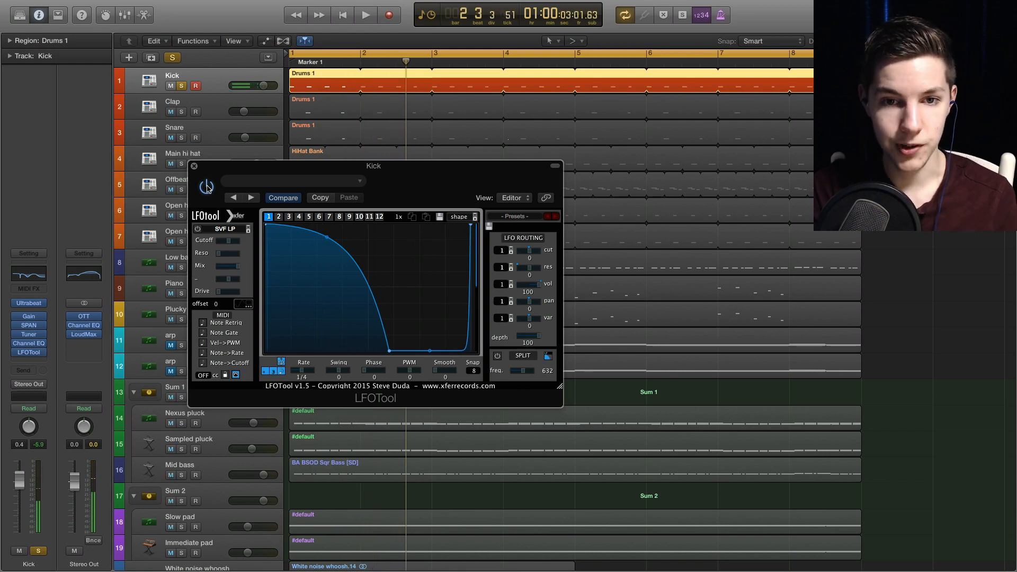
key("space")
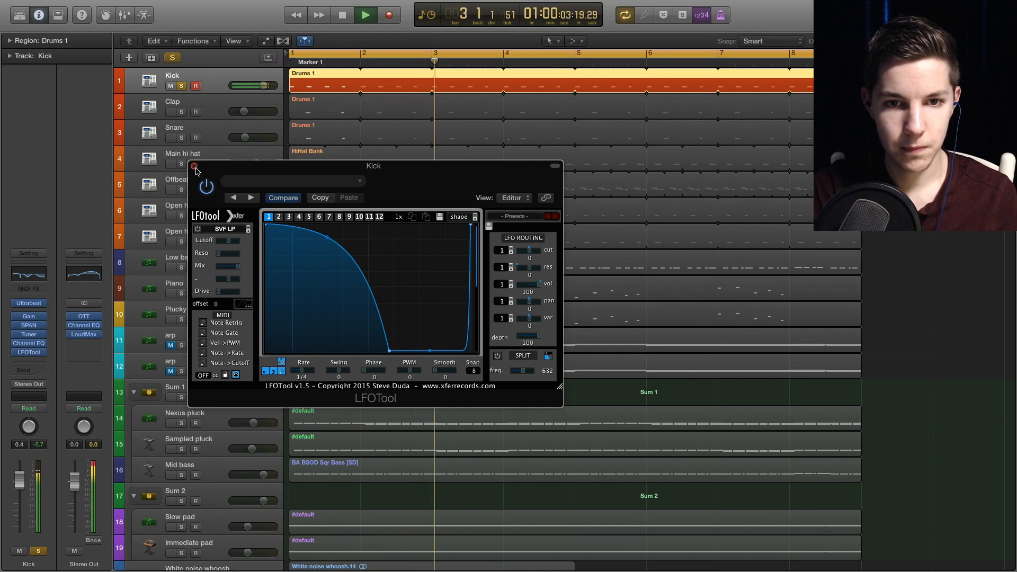
left_click(194, 166)
key("space")
Step: Solo Low bass again and listen to it together with the LFOTool-shaped kick
left_click(182, 268)
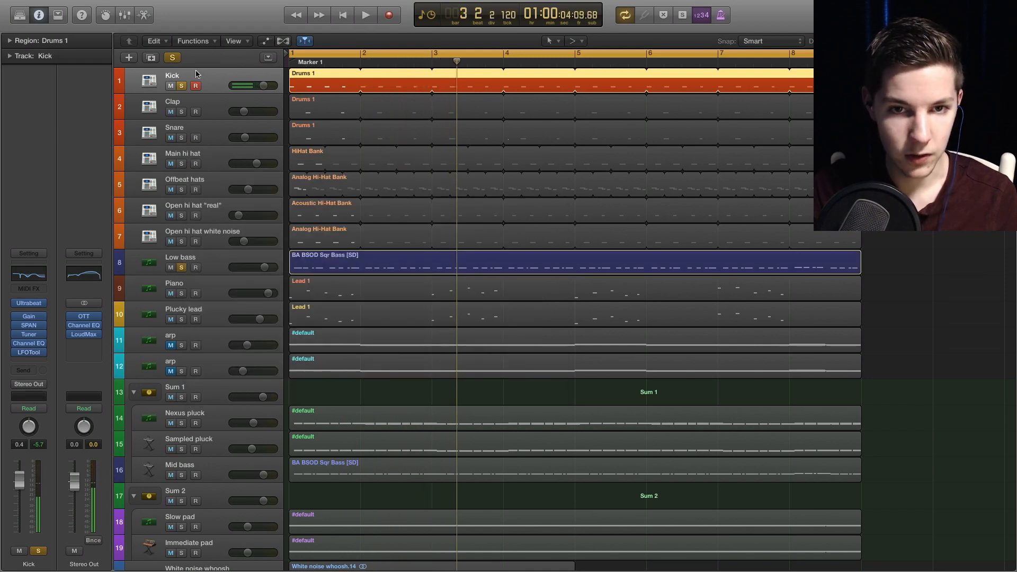
key("space")
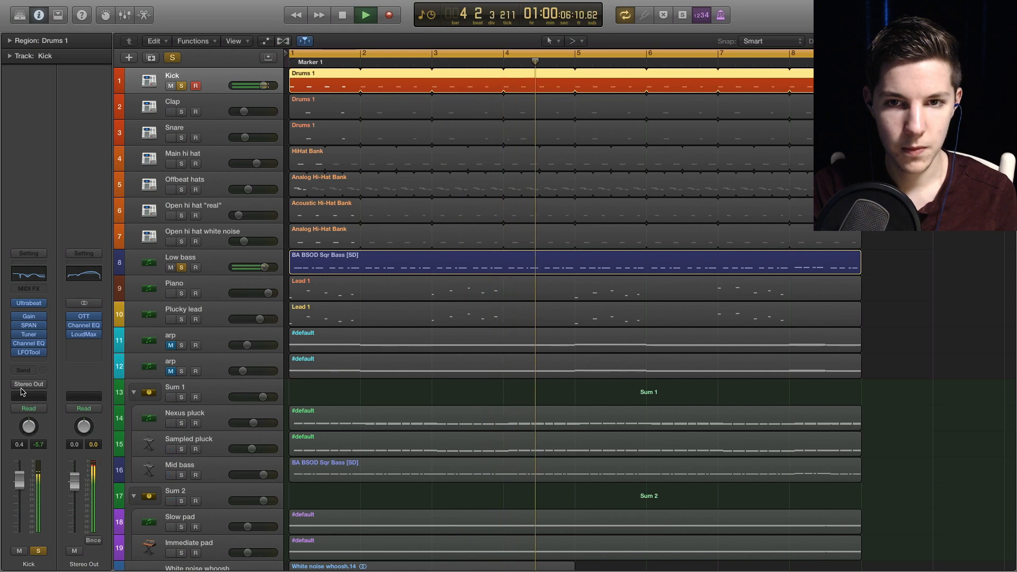
key("space")
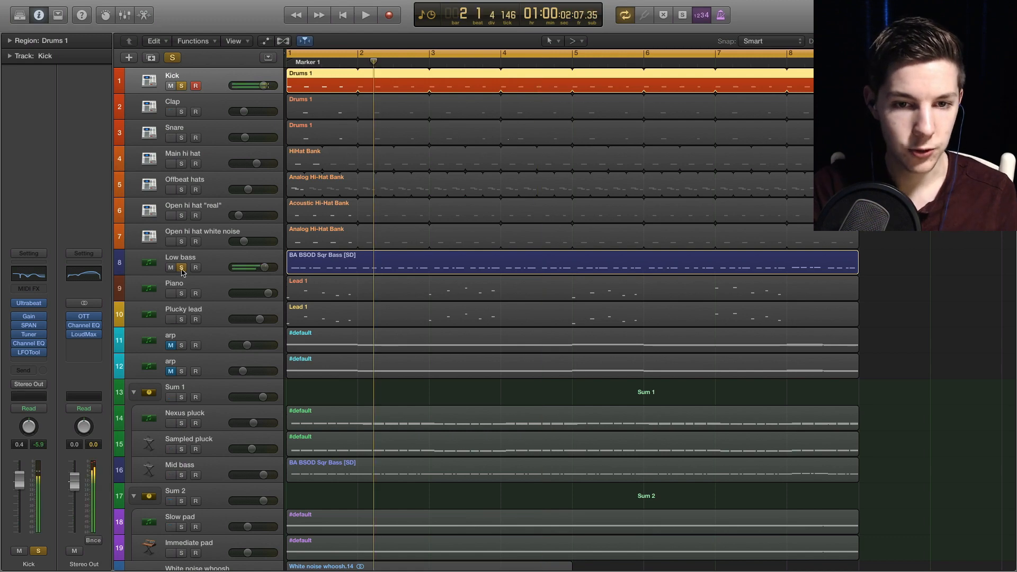
Step: Unsolo Low bass and compare the kick during playback with its Channel EQ bypassed and re-enabled
left_click(181, 268)
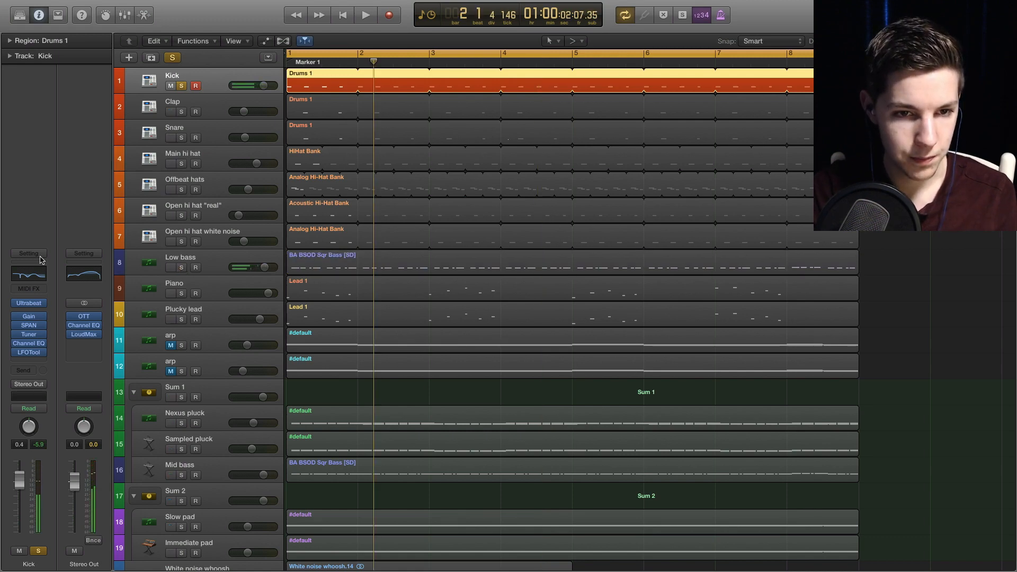
left_click(29, 275)
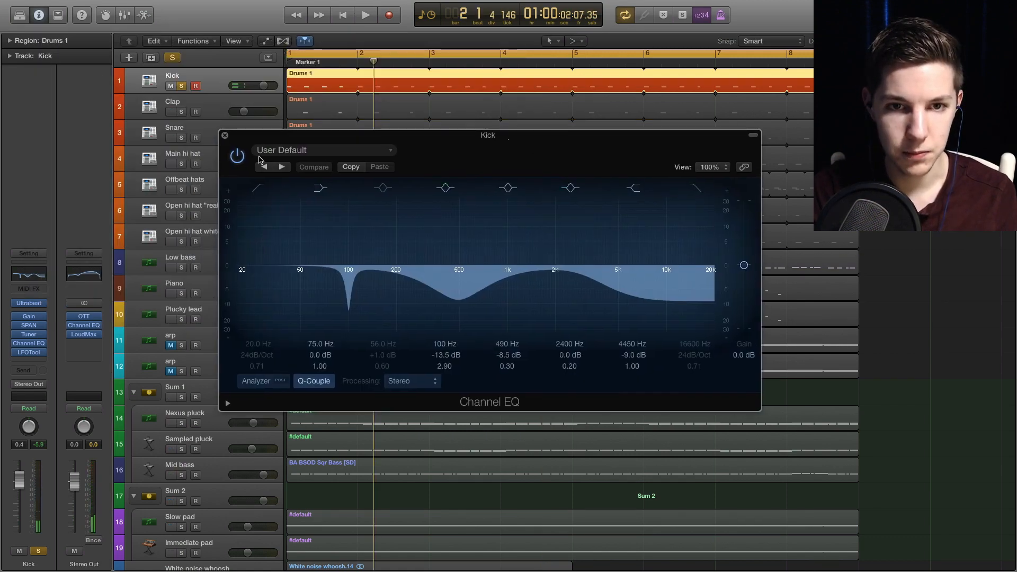
left_click(239, 155)
key("space")
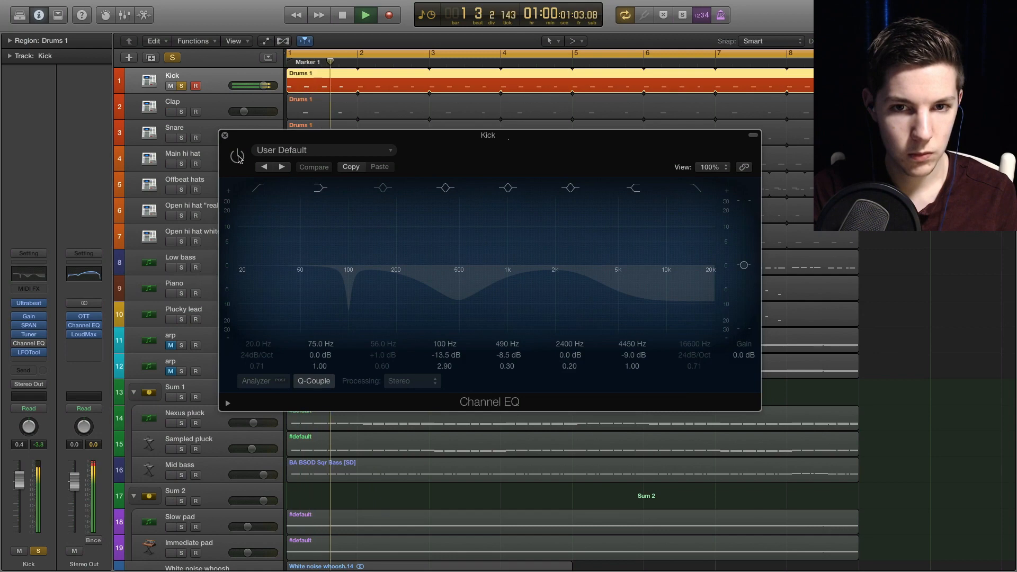
left_click(238, 156)
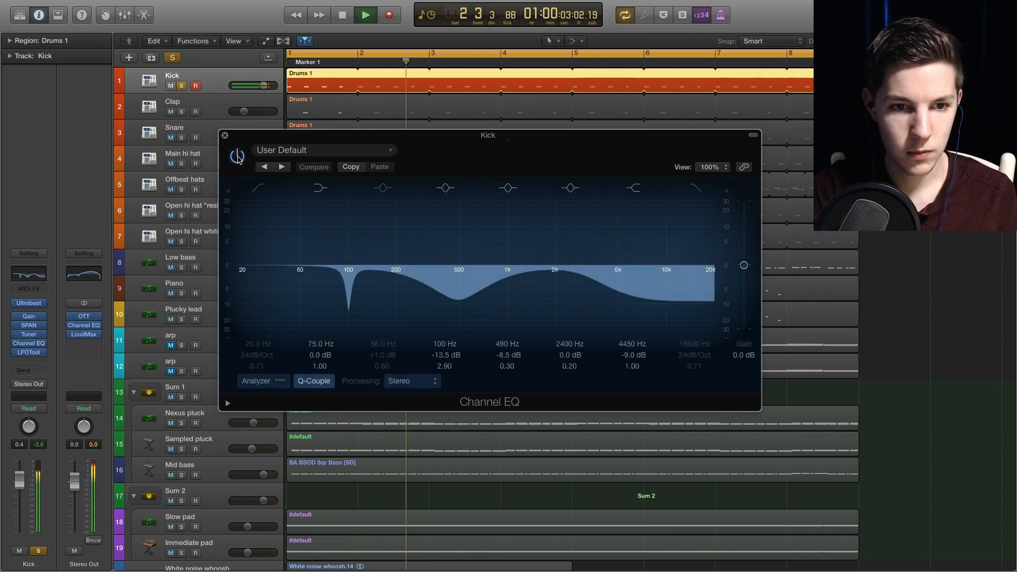
Step: Restart playback and compare the soloed kick again with its Channel EQ bypassed and re-enabled
key("space")
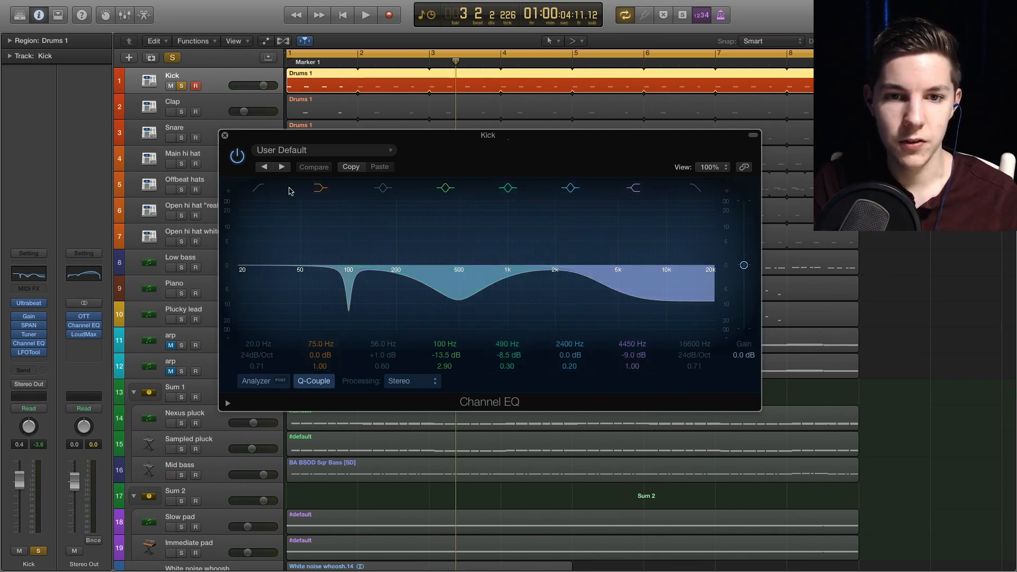
key("space")
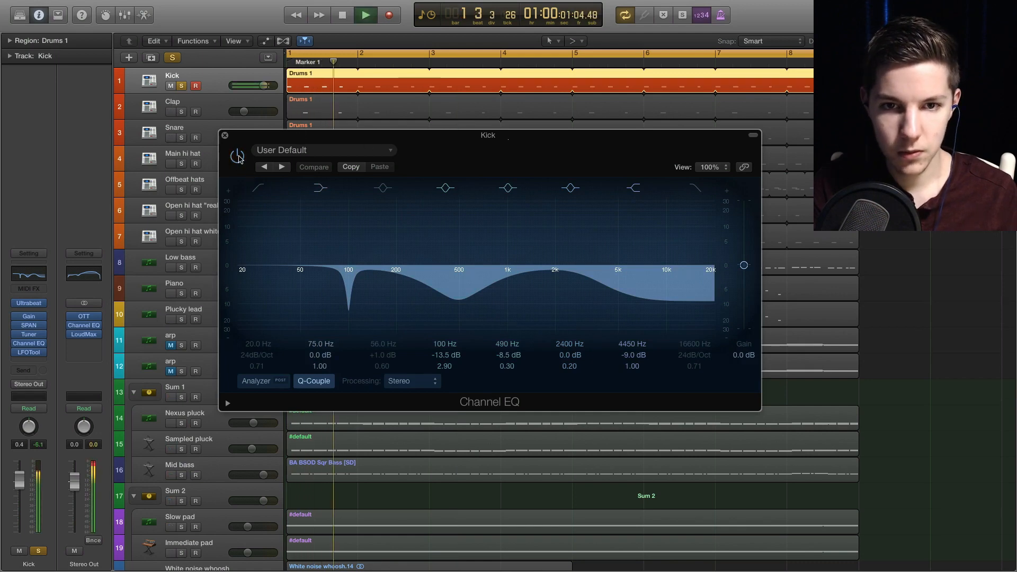
left_click(238, 155)
left_click(238, 155)
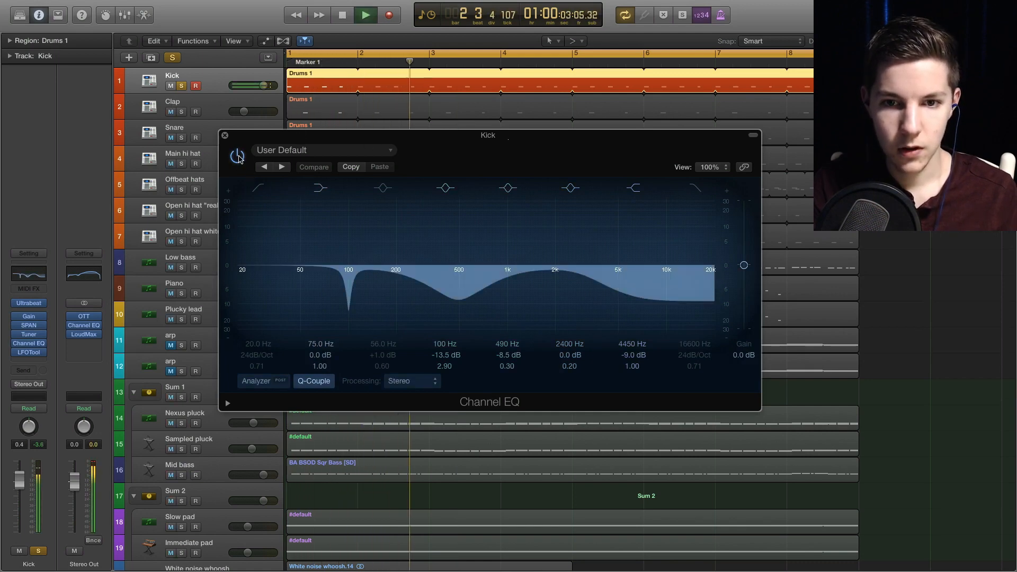
key("space")
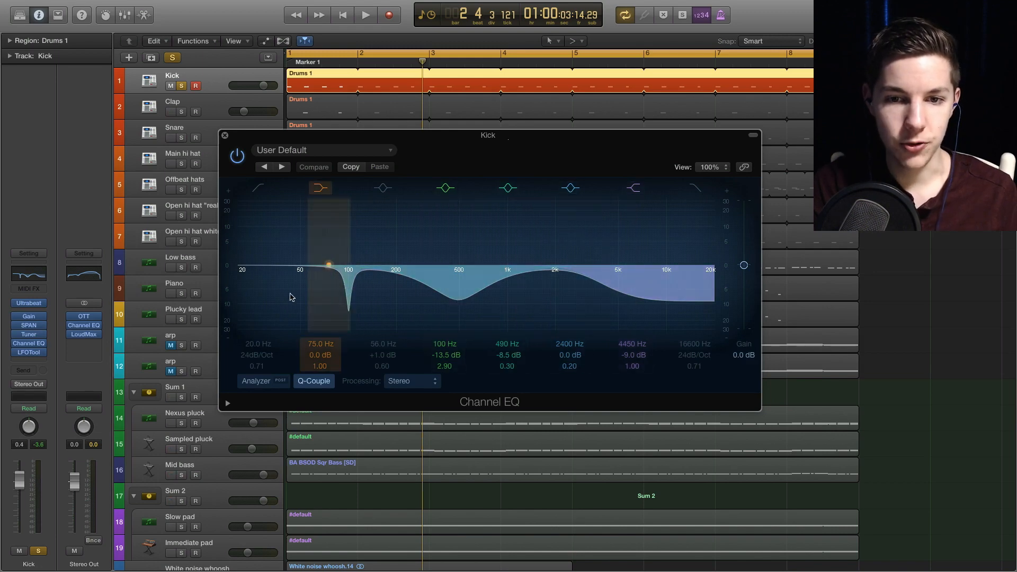
Step: Play the kick with its Channel EQ active, close the EQ window, and stop playback
key("space")
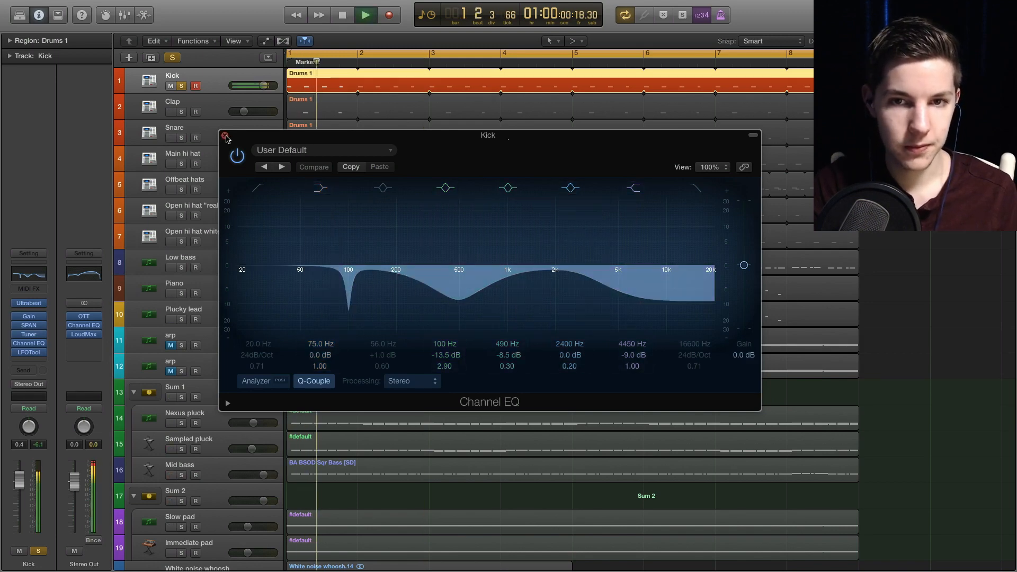
left_click(225, 136)
key("space")
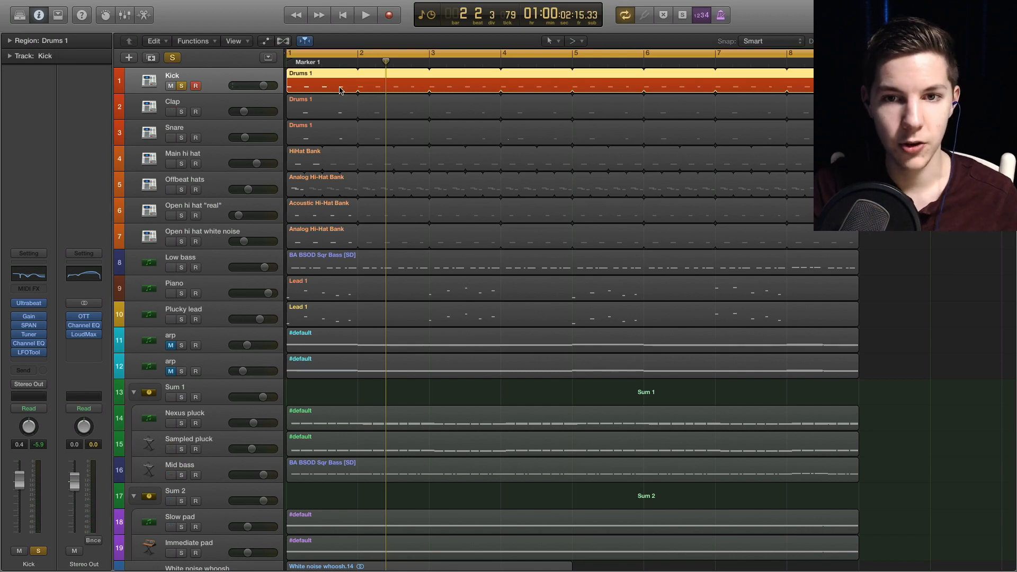
Step: Solo Low bass, listen to it together with the equalized kick, and unsolo it again
left_click(181, 268)
key("space")
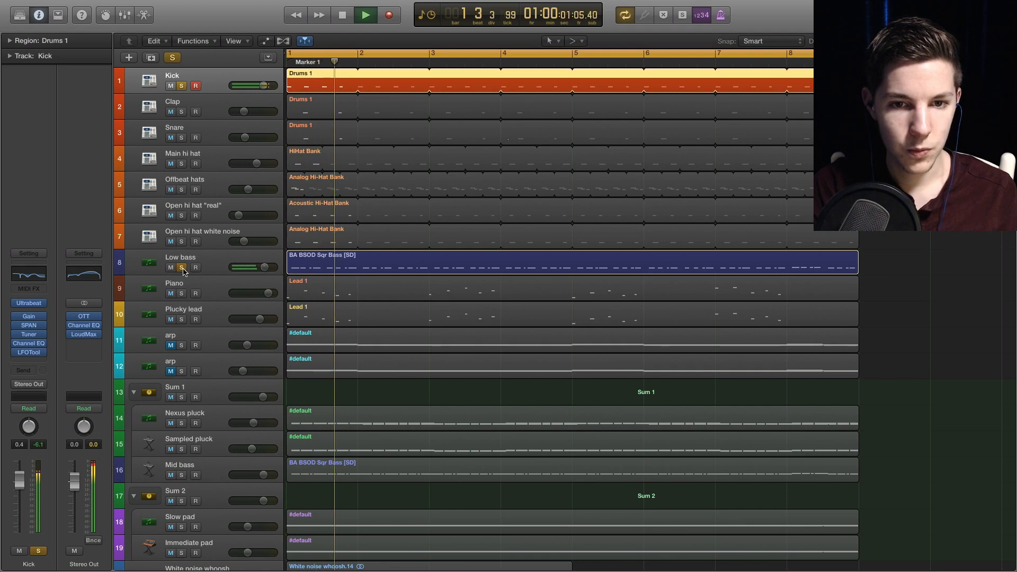
left_click(182, 268)
Step: Select the Clap track, solo Clap and Snare alongside Kick, and listen to the three together
left_click(218, 116)
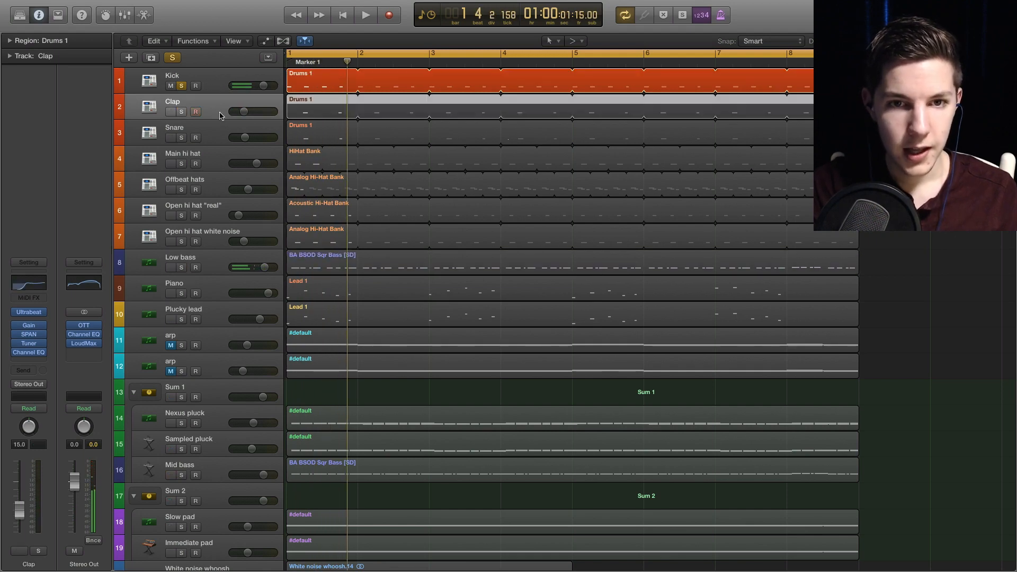
left_click(182, 138)
left_click(181, 112)
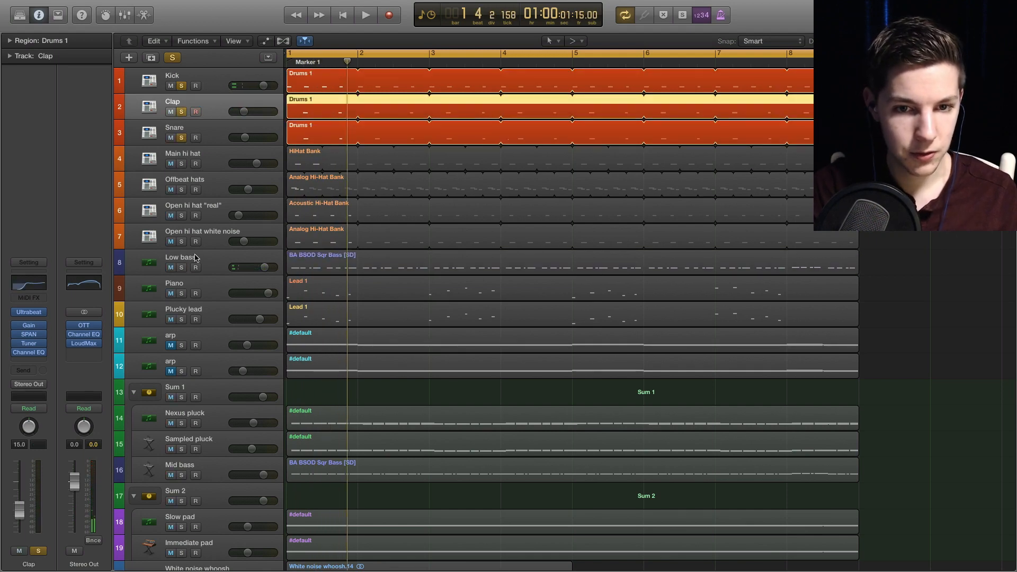
key("space")
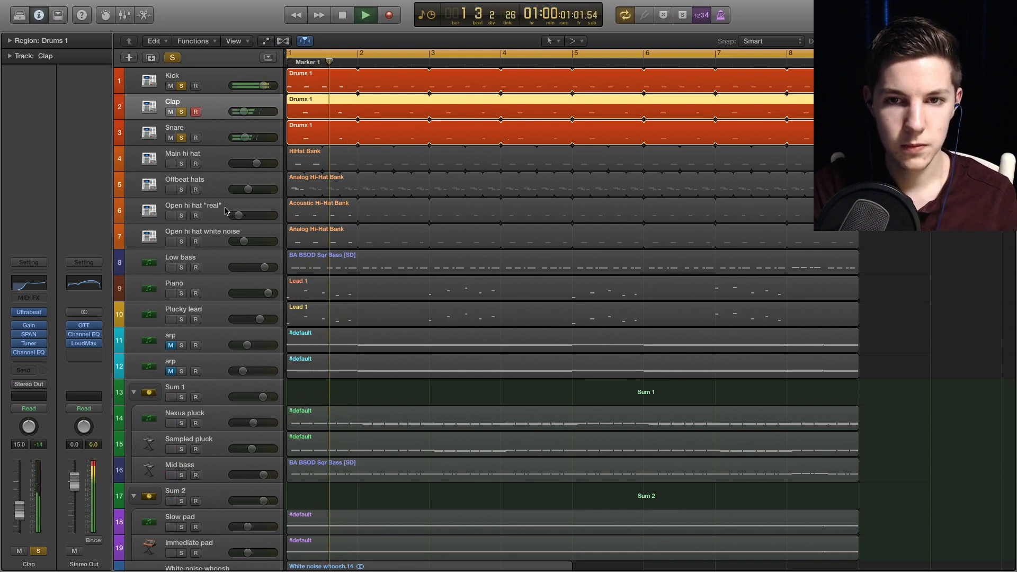
Step: Listen to Clap soloed on its own, switch the solo to Snare, and listen to the selected Snare track alone
left_click(183, 137)
key("space")
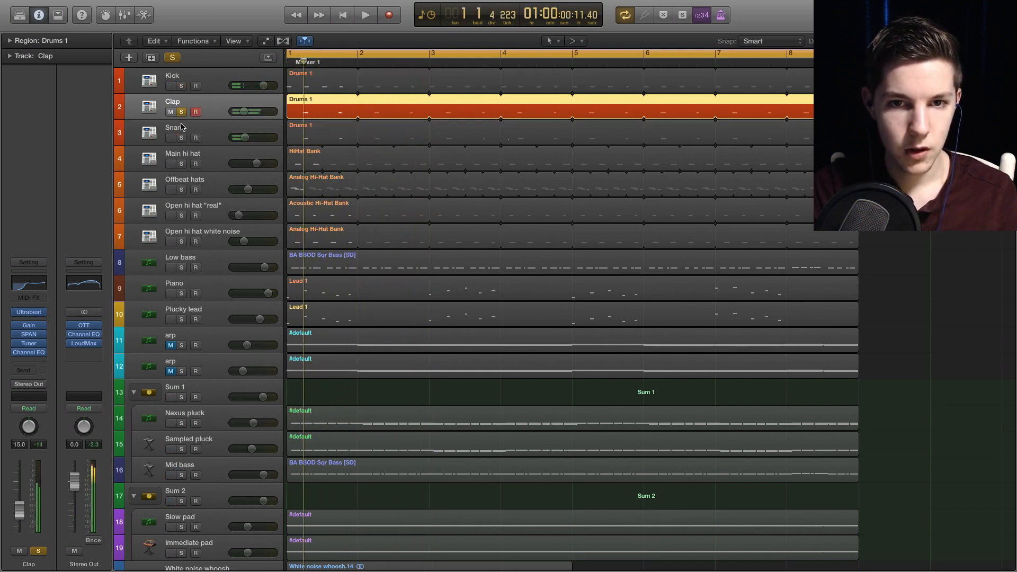
left_click(181, 112)
left_click(182, 137)
key("space")
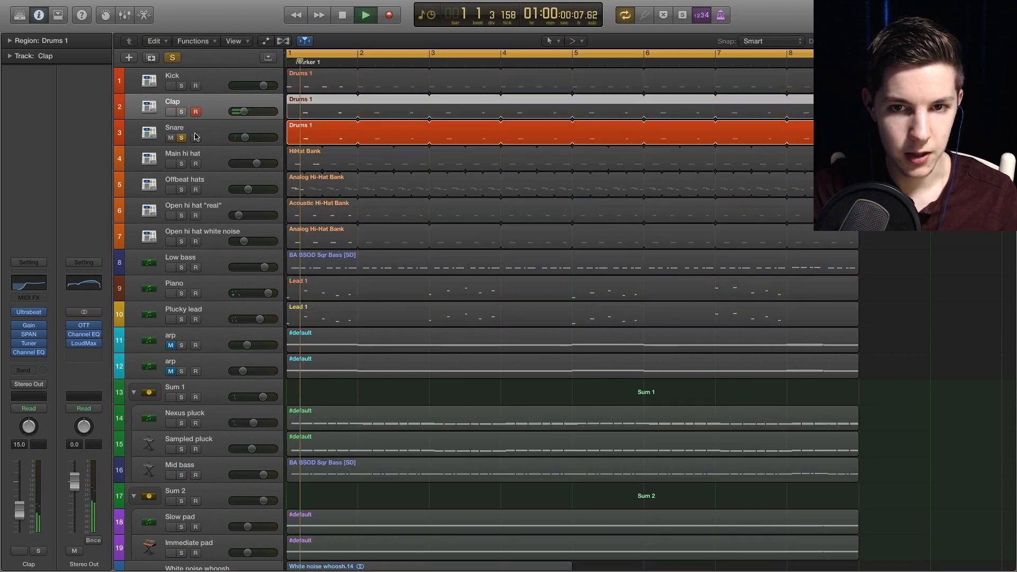
left_click(207, 134)
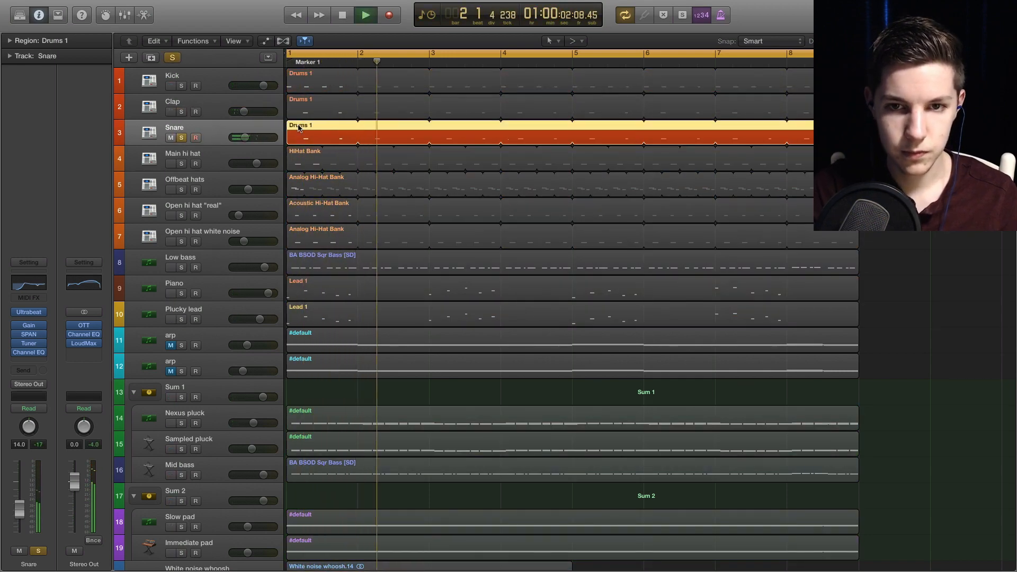
key("space")
Step: Open the Snare track's Drums 1 region in the Piano Roll and zoom in on its first note near beat 1.2
double_click(315, 129)
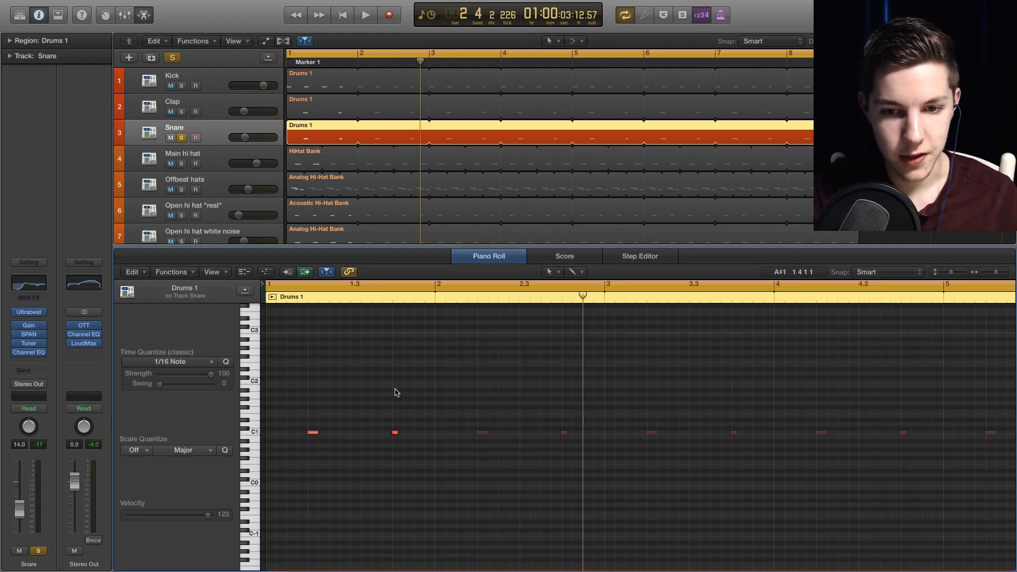
key("super+Right")
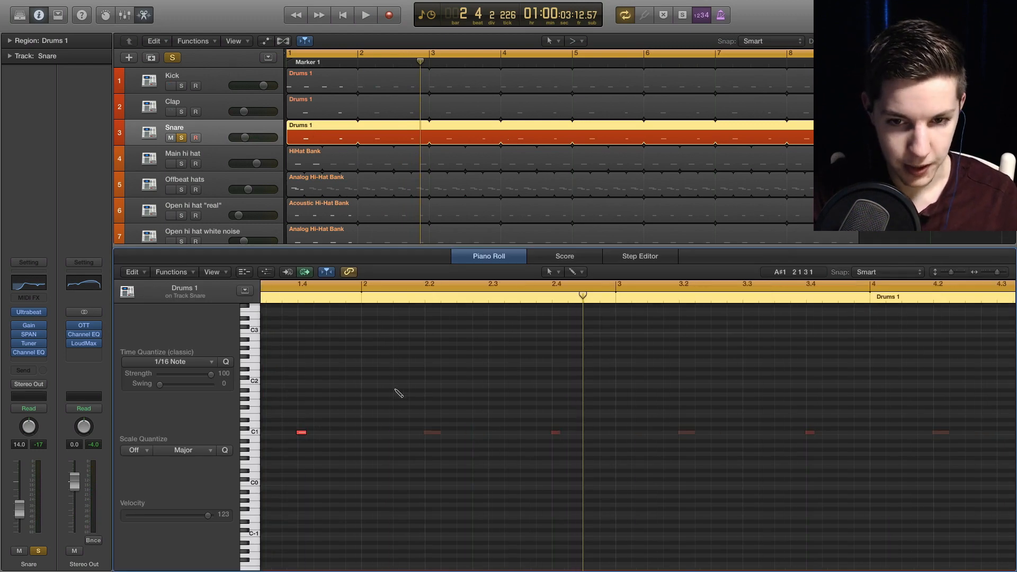
scroll(398, 393, "left", 10)
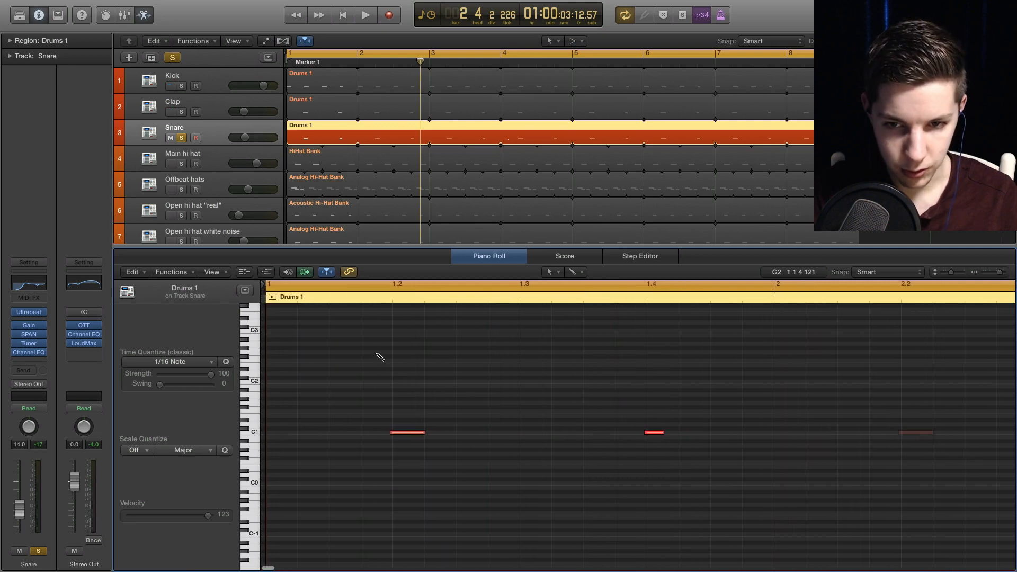
scroll(559, 352, "right", 5)
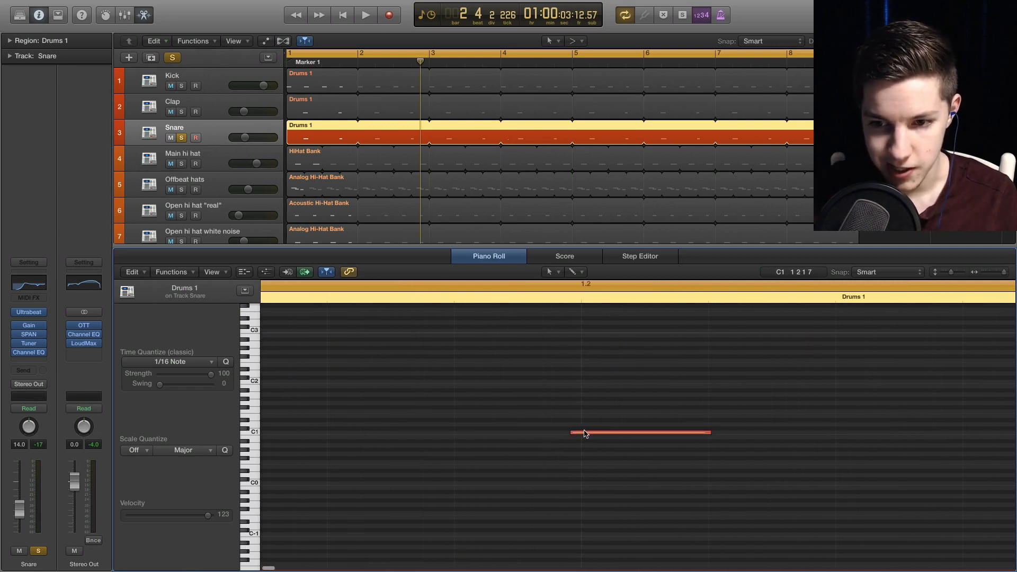
Step: Solo Kick alongside Snare and listen to the two tracks together twice
left_click(181, 86)
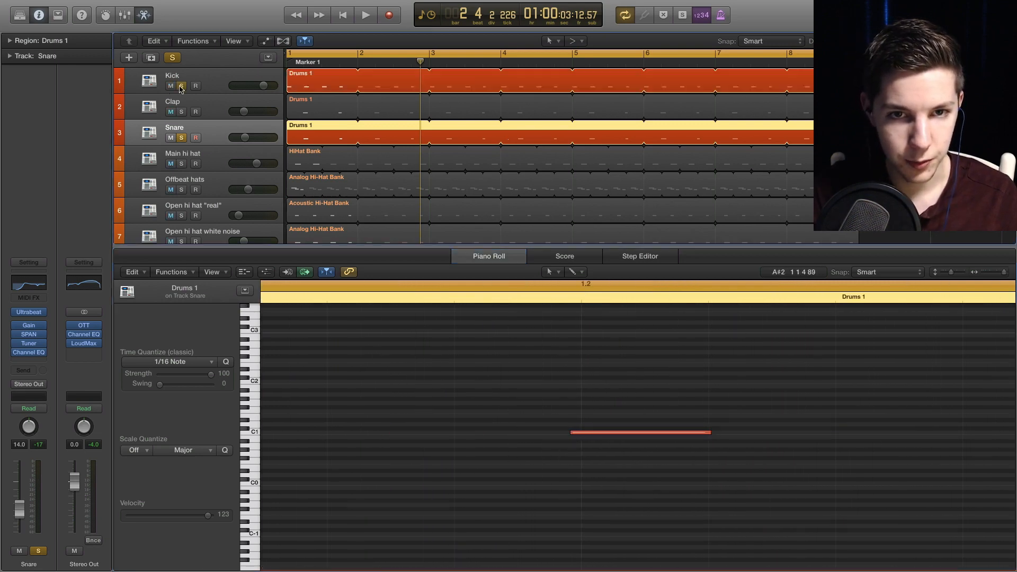
key("space")
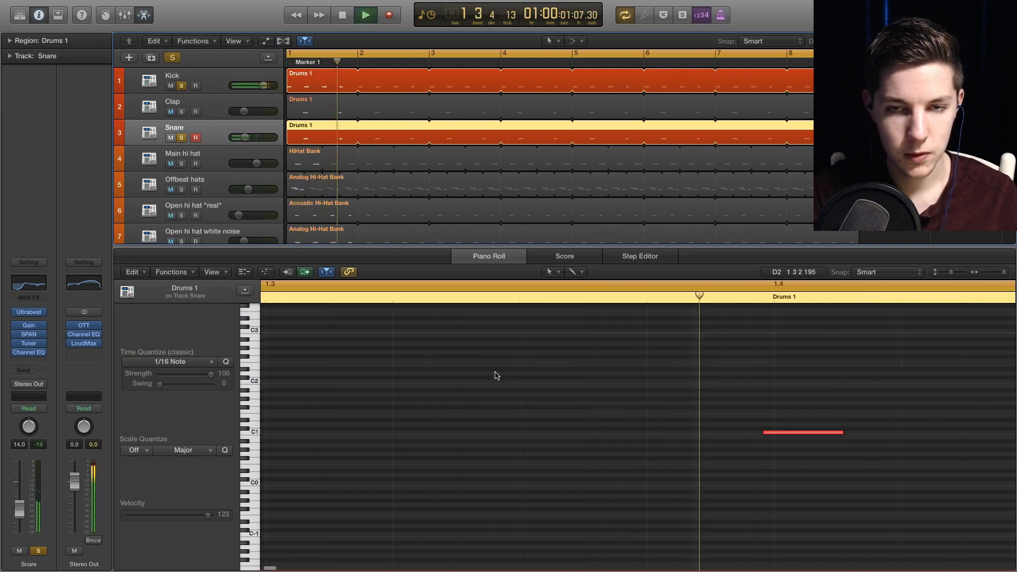
key("space")
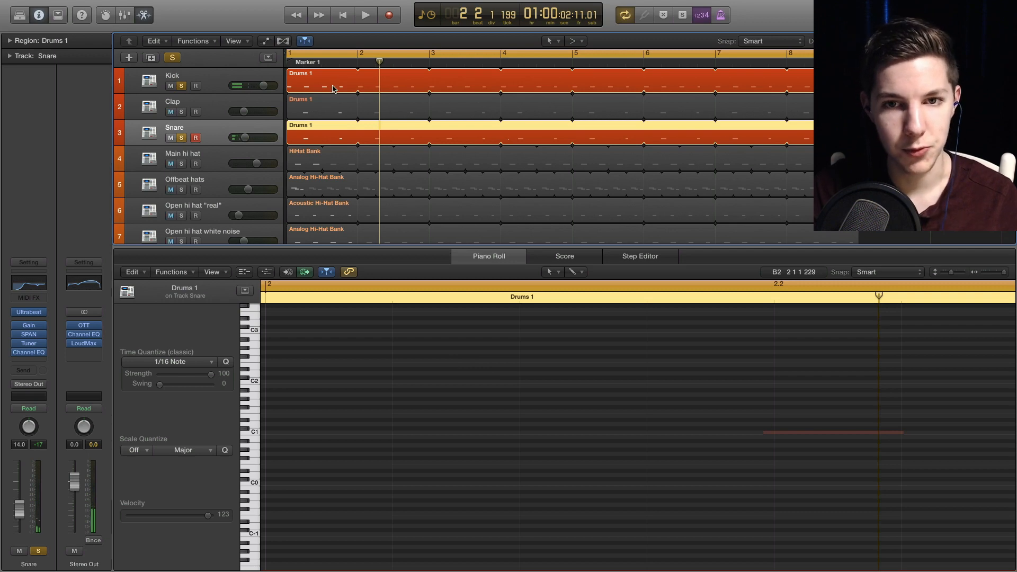
key("space")
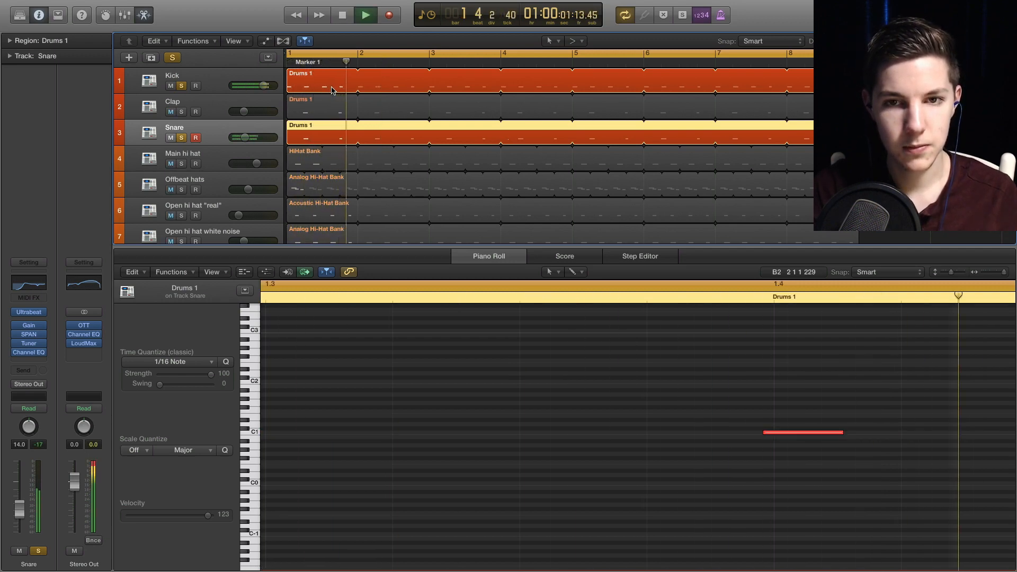
key("space")
Step: Solo Clap in place of Snare, listen to it with the kick, and add Snare back to the solo
left_click(333, 106)
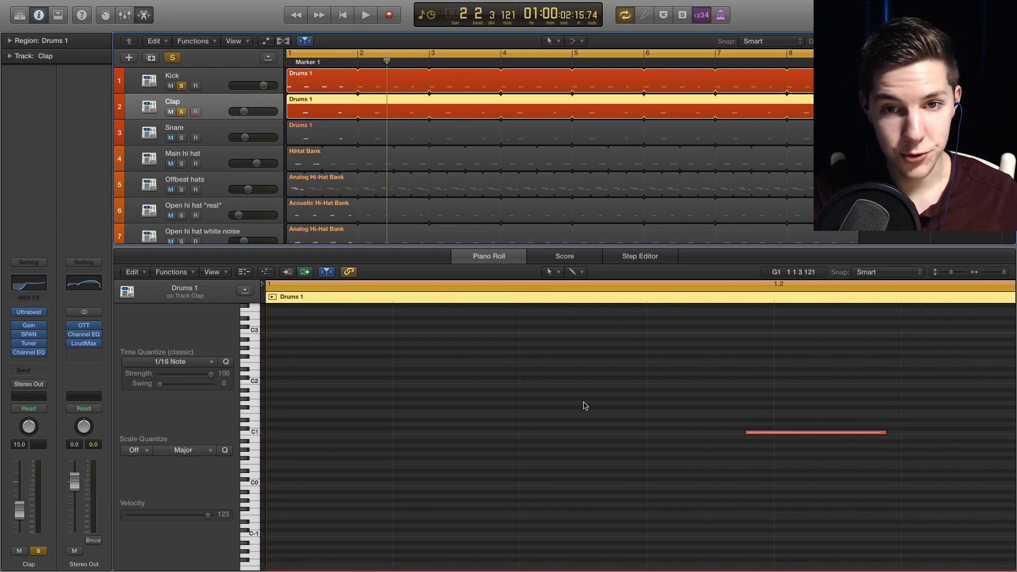
key("space")
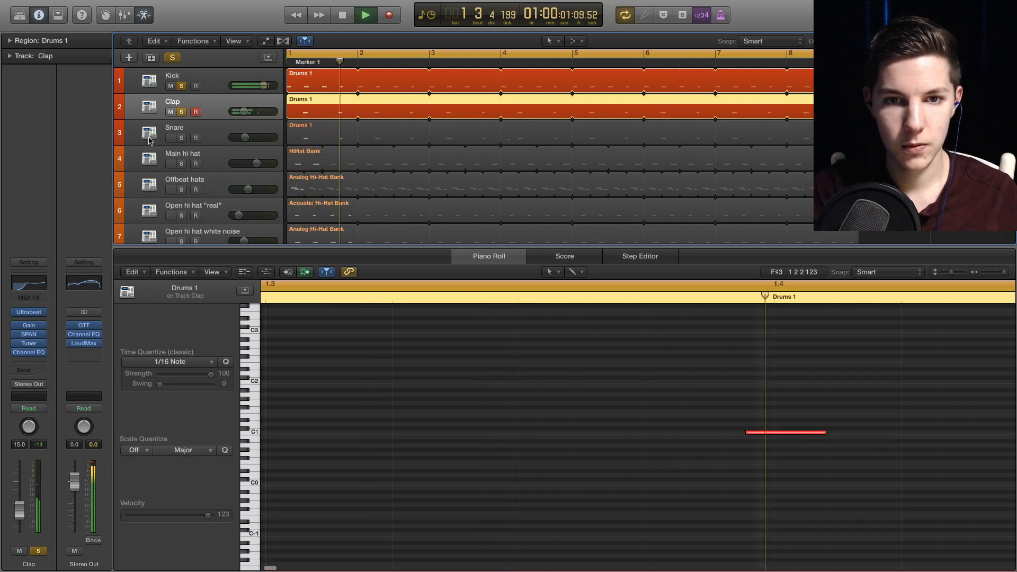
left_click(183, 139)
key("space")
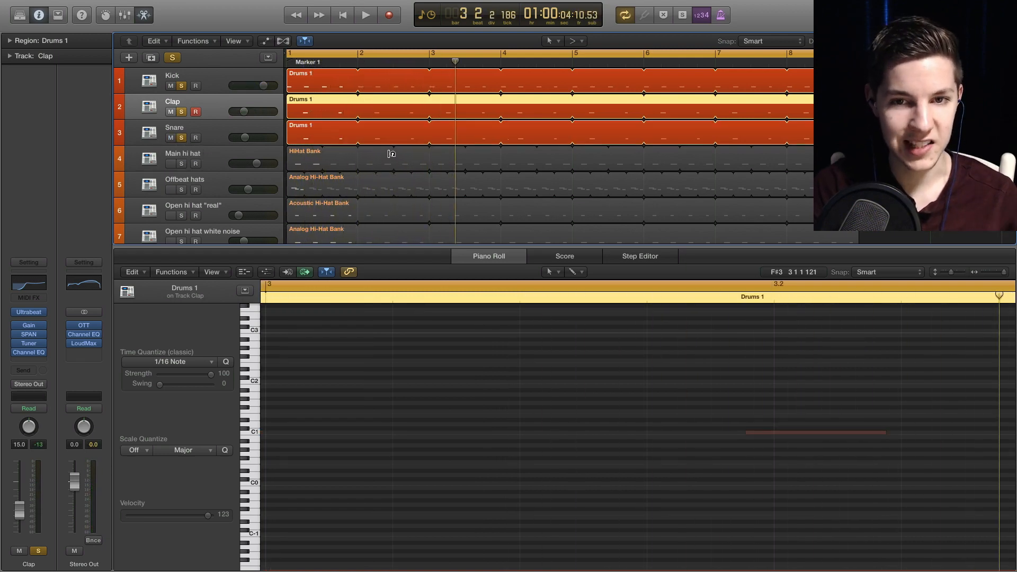
Step: Compare the layered clap and snare with Kick unsoloed and re-soloed during playback, and replay all three tracks
key("space")
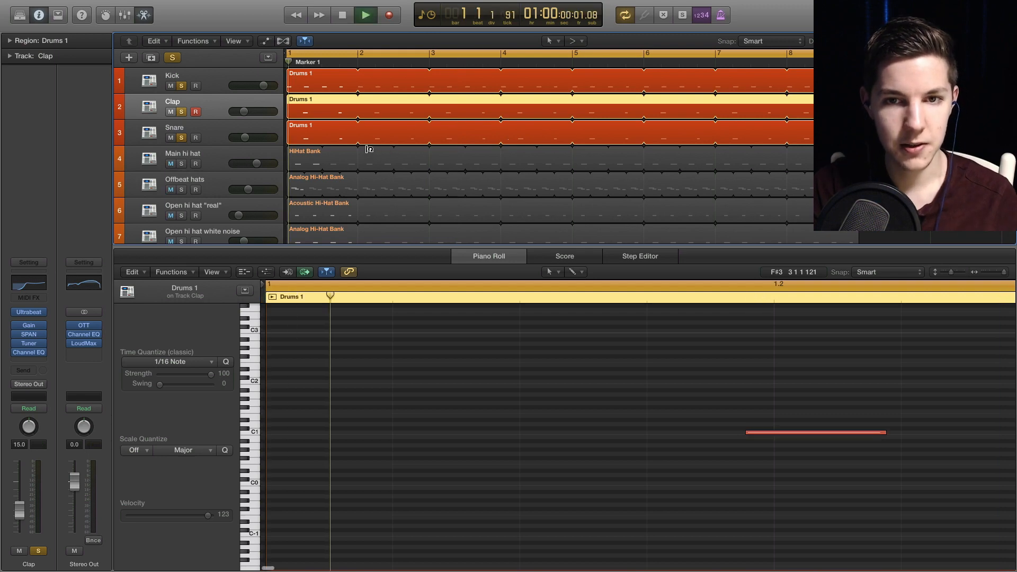
left_click(182, 86)
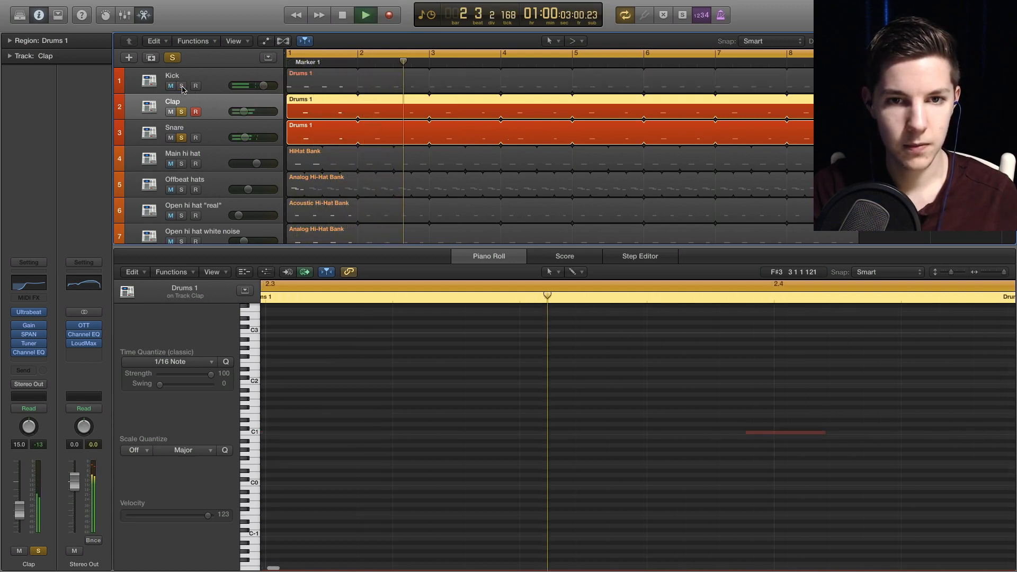
left_click(182, 86)
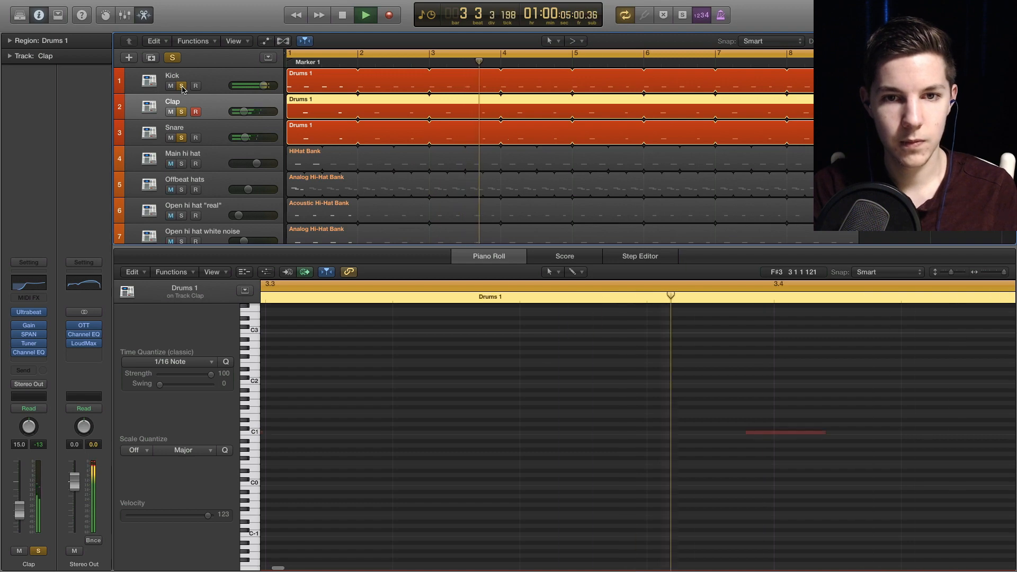
key("space")
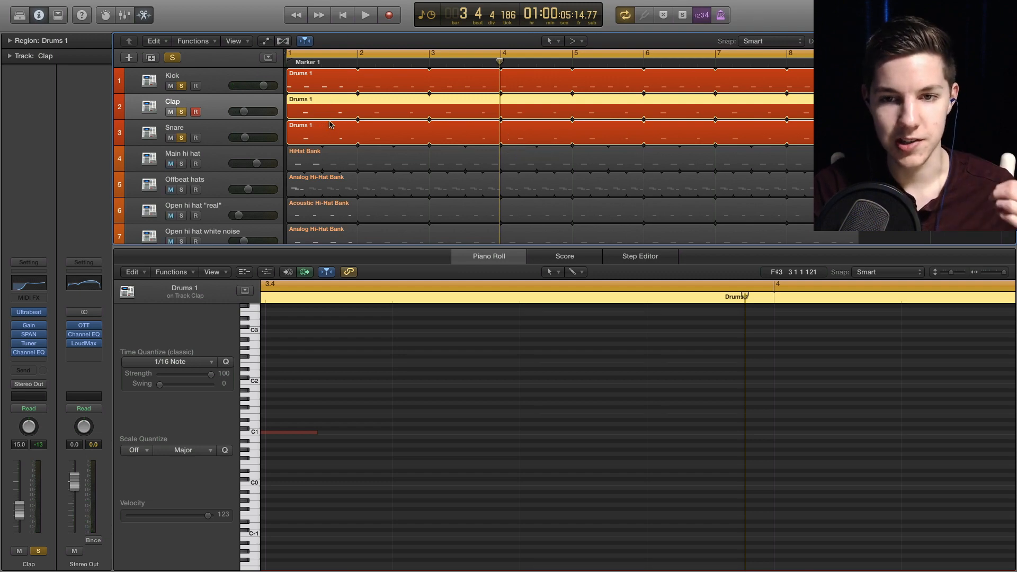
key("space")
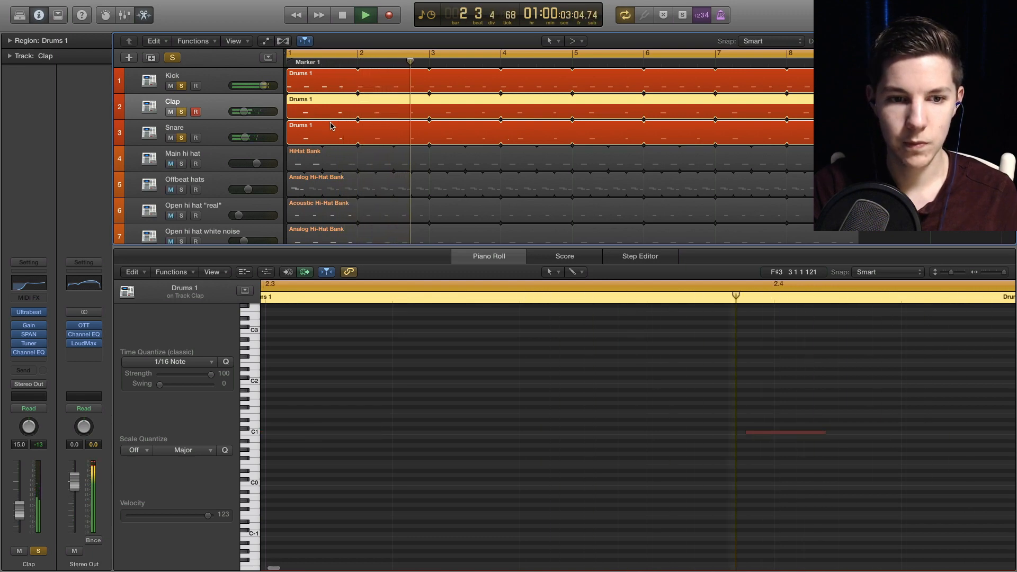
key("space")
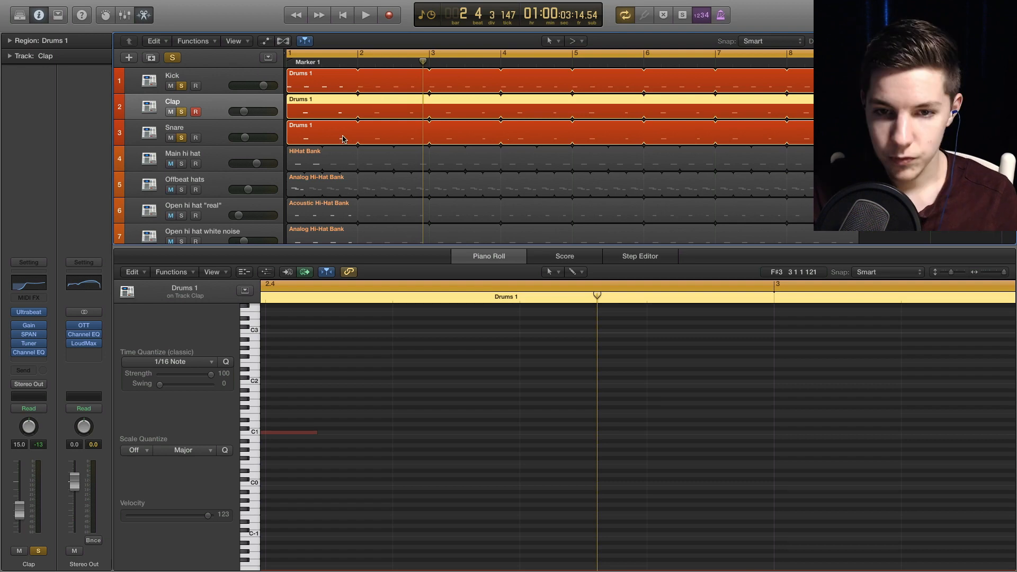
Step: Unsolo Kick and listen to only the Clap and Snare layers
left_click(182, 87)
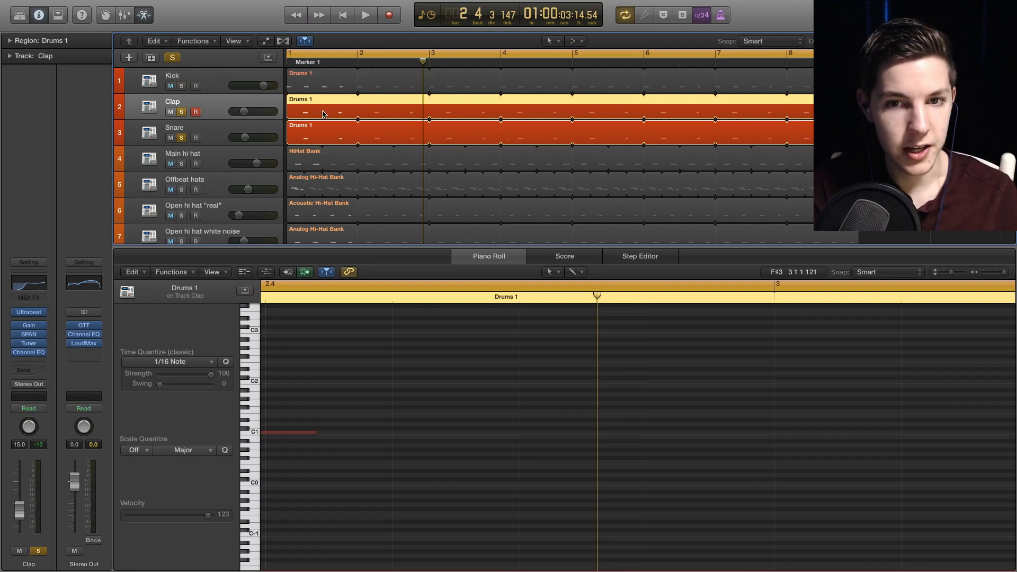
key("space")
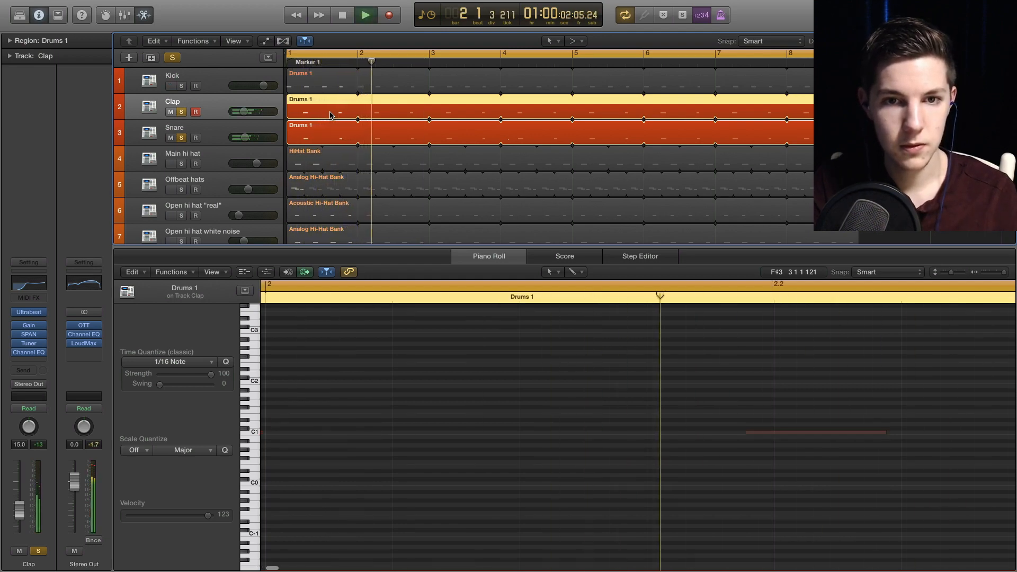
key("space")
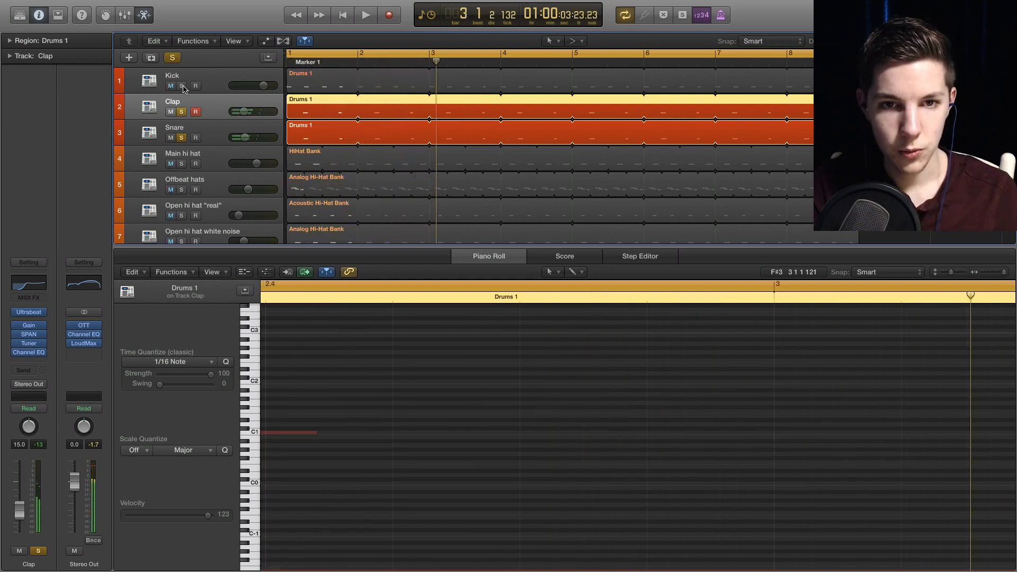
Step: Solo Kick again and listen to it together with Clap and Snare
left_click(182, 86)
key("space")
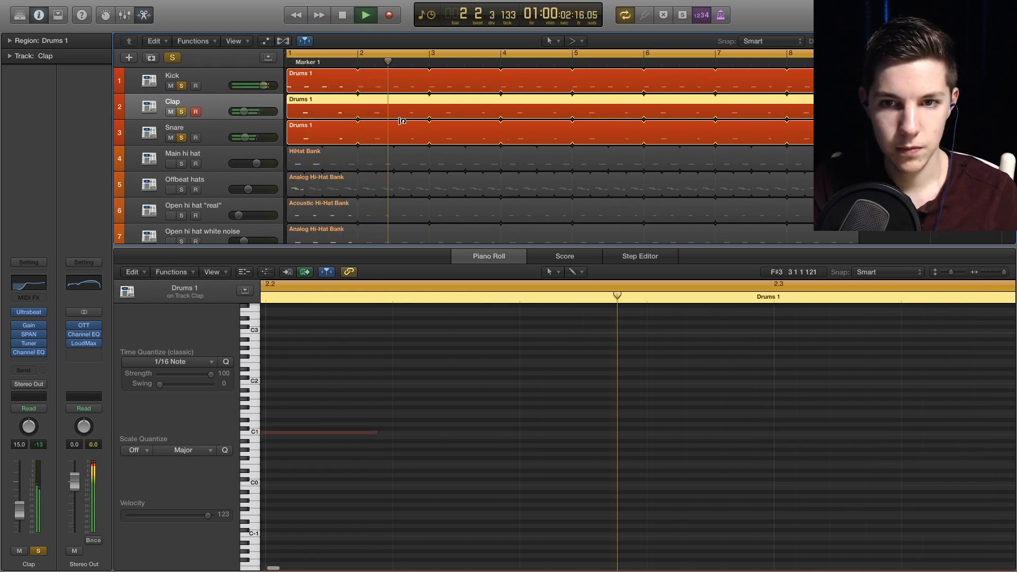
key("space")
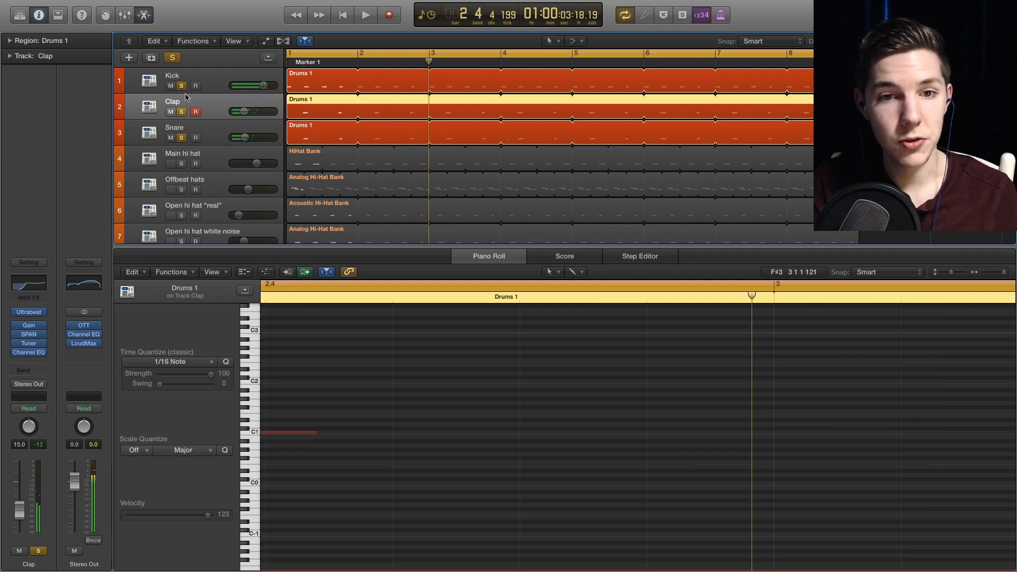
Step: Unsolo Kick and Snare so that only Clap is soloed, and play the clap on its own
left_click(181, 86)
left_click(181, 113)
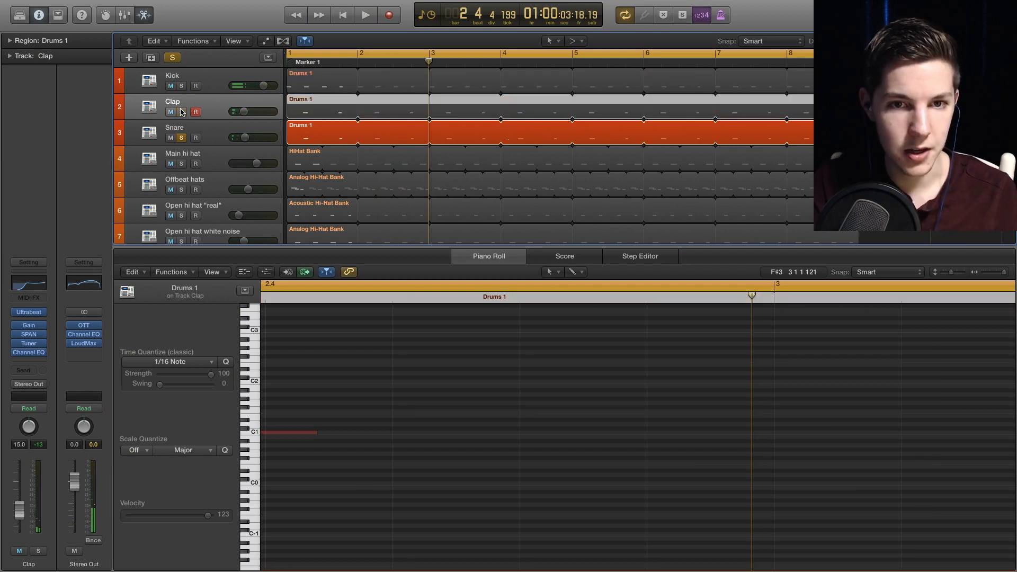
left_click(182, 112)
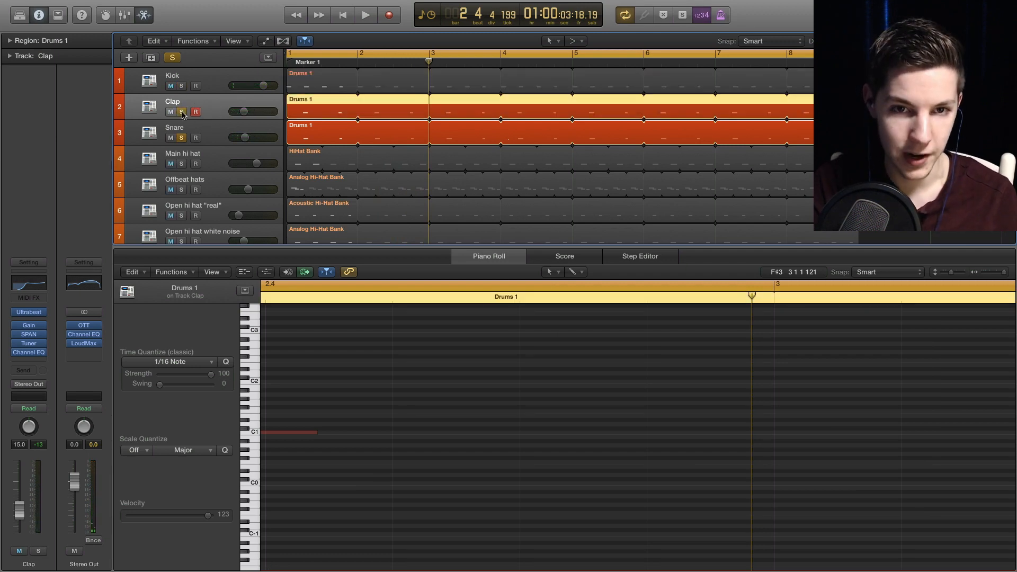
left_click(184, 138)
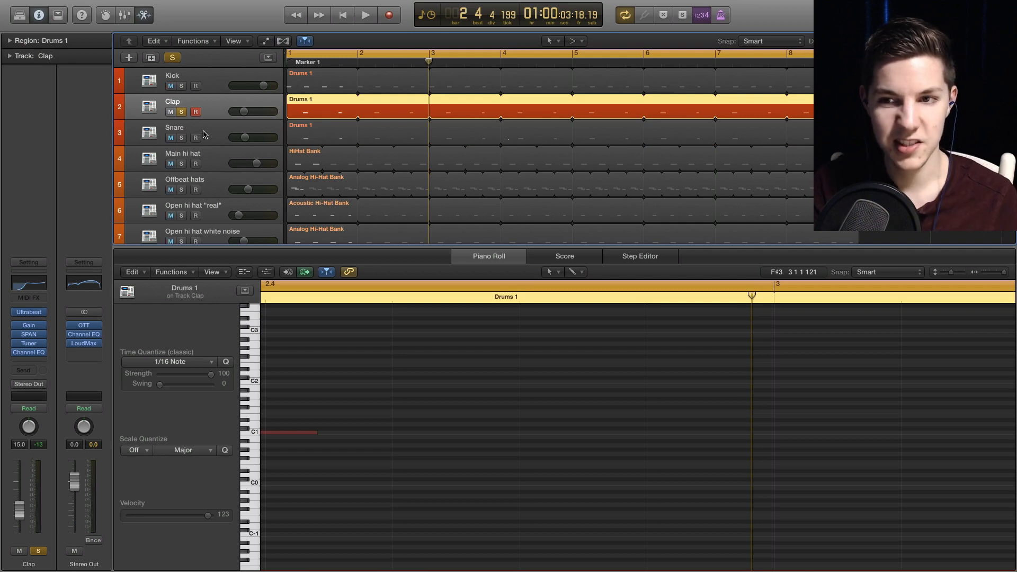
key("space")
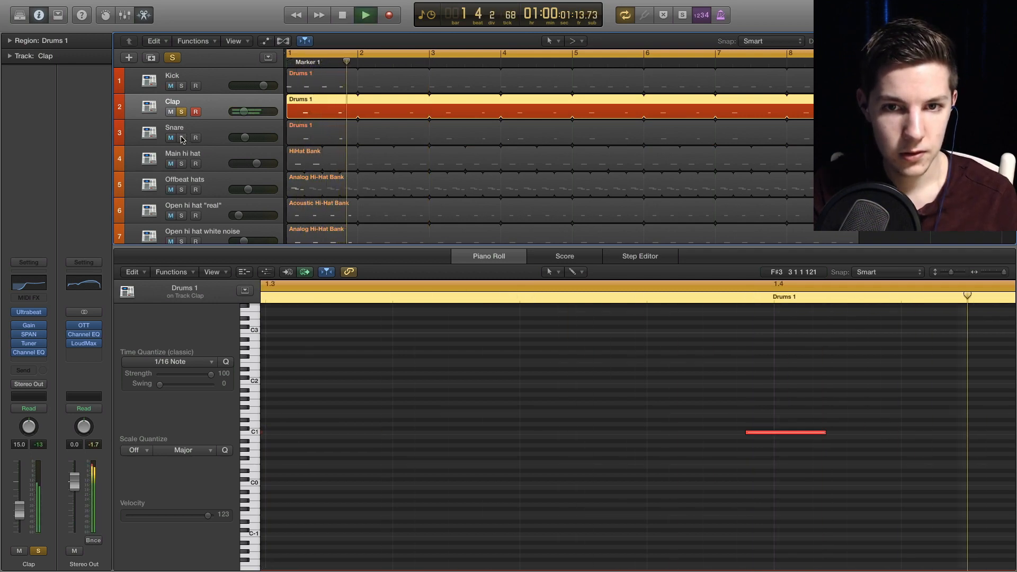
Step: Solo Snare in place of Clap during playback and select the Snare track
left_click(182, 138)
left_click(182, 111)
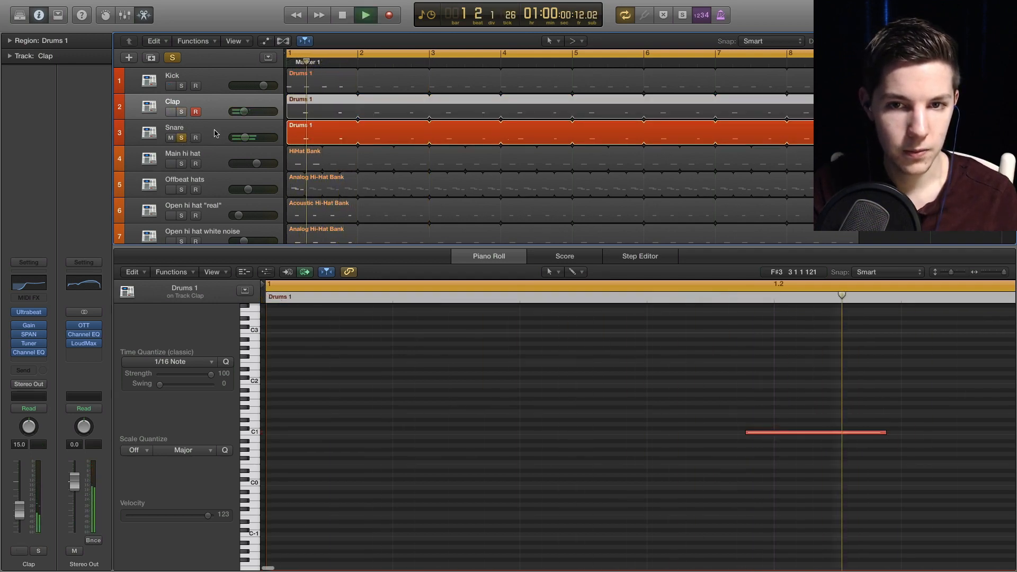
left_click(214, 134)
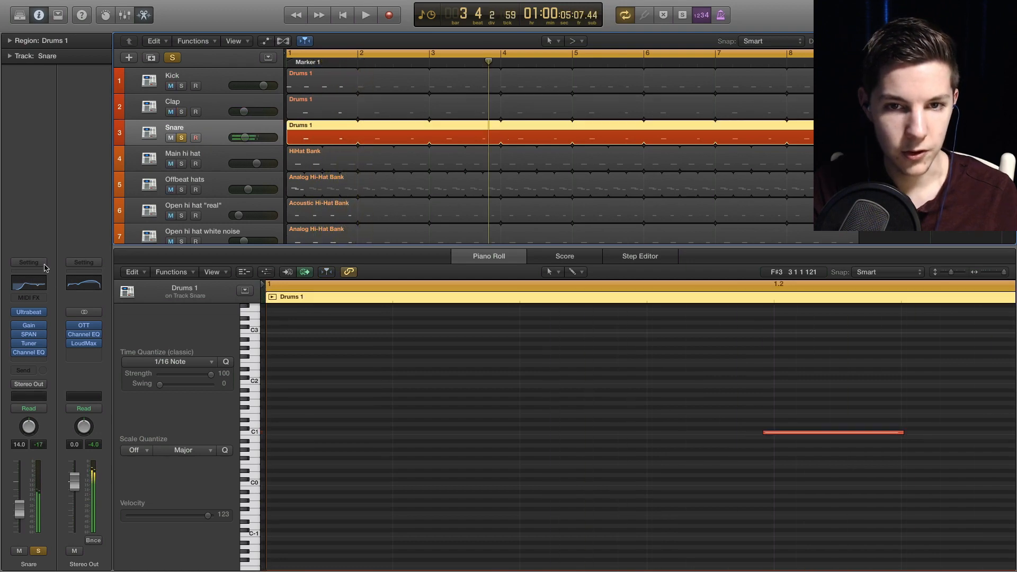
Step: Open the Snare's Channel EQ and compare the snare with the EQ bypassed and active
left_click(28, 352)
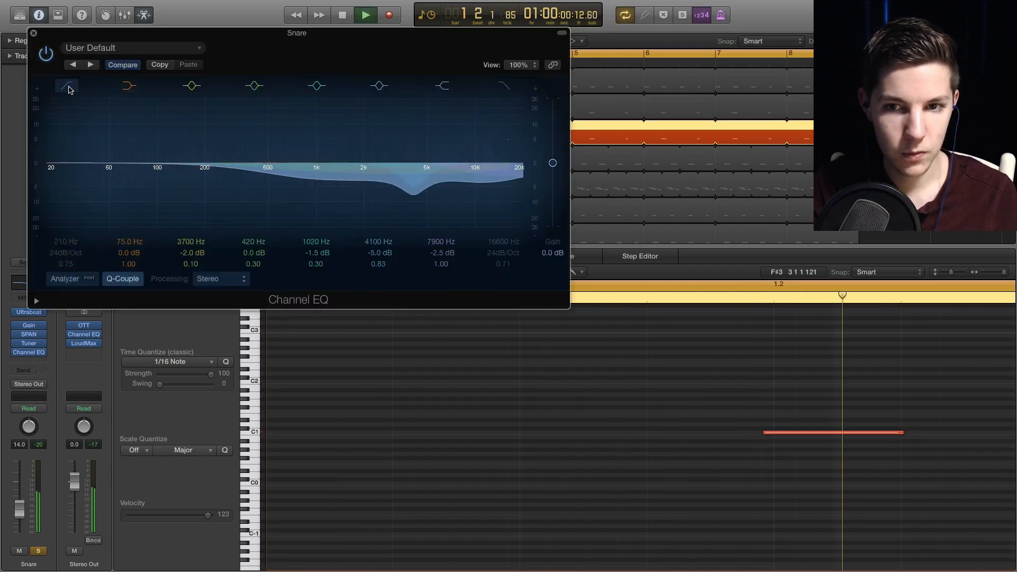
left_click(46, 54)
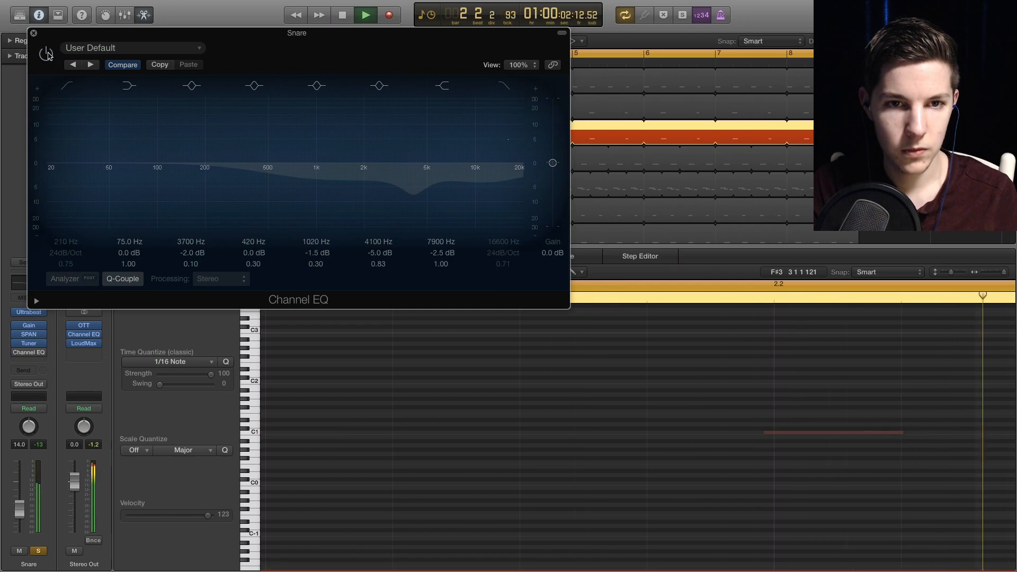
key("space")
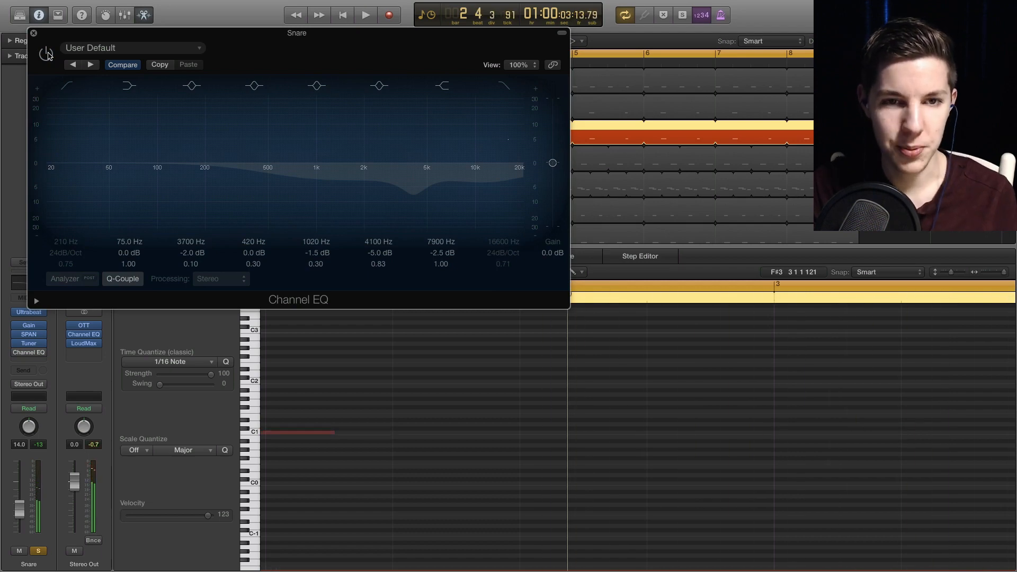
key("space")
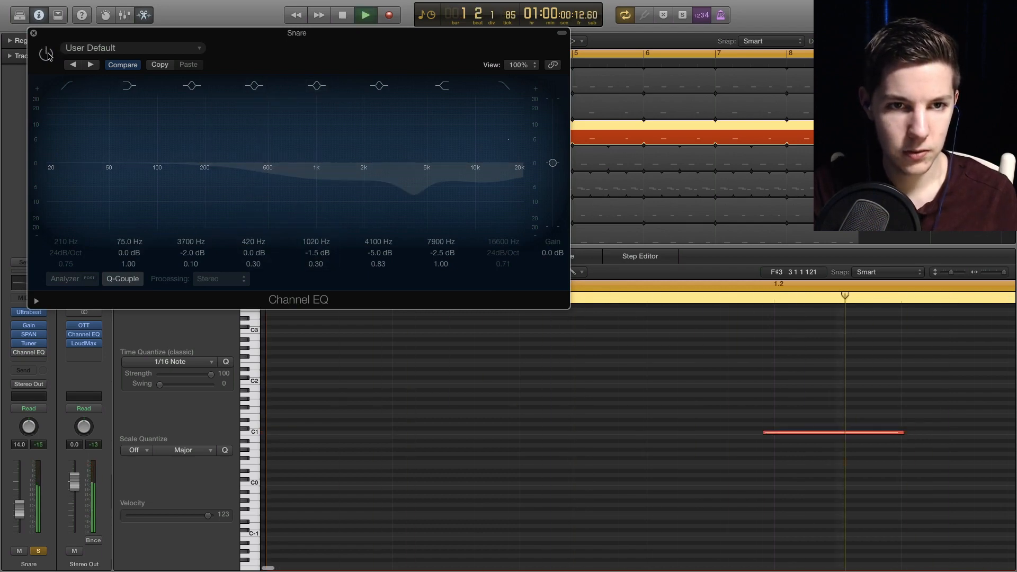
left_click(47, 54)
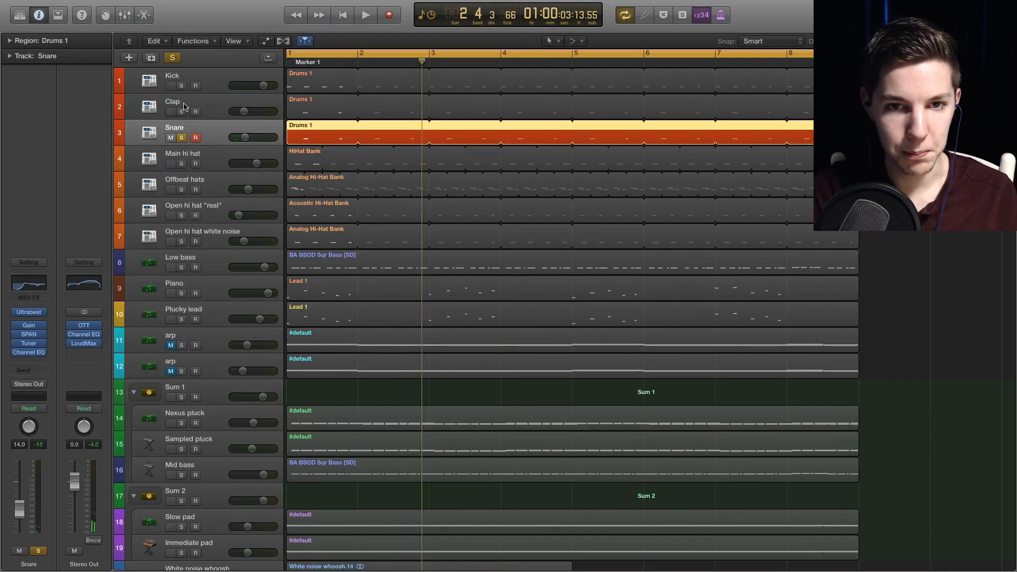
Step: Add Clap to the soloed Snare and listen to the two layers together
left_click(182, 112)
key("space")
key("space")
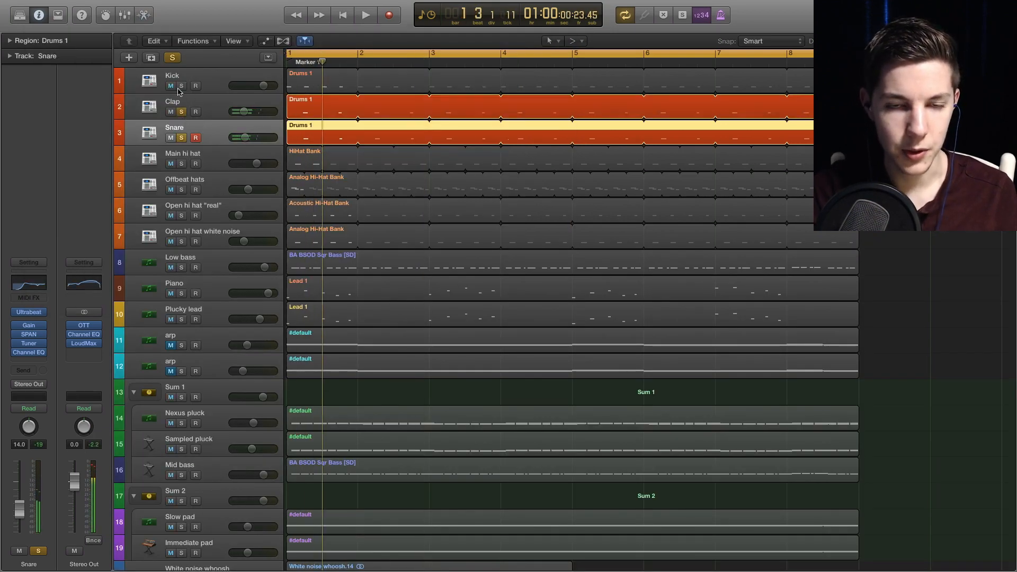
Step: Add Kick to the solo and play the kick, clap and snare together repeatedly
left_click(181, 86)
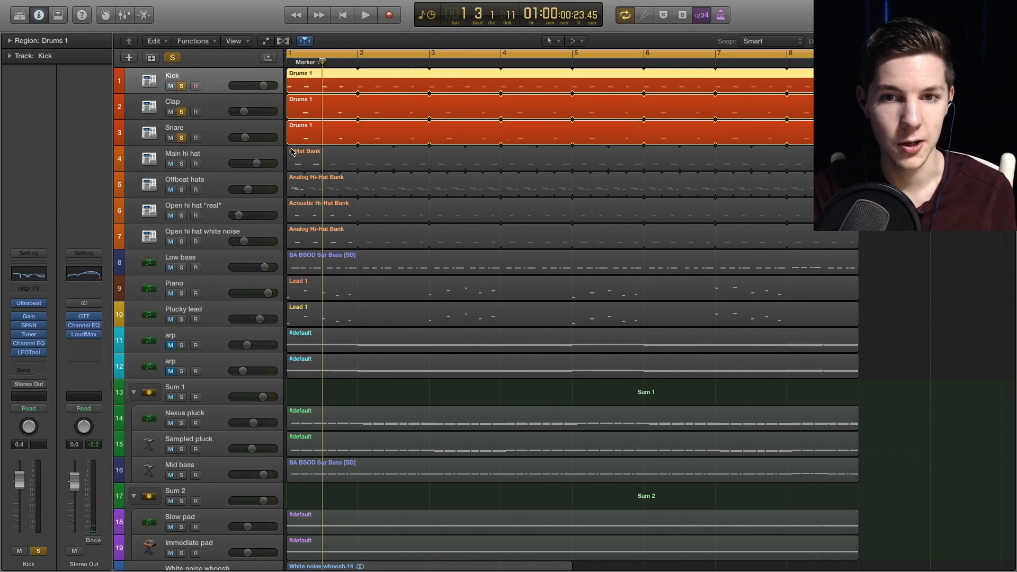
key("space")
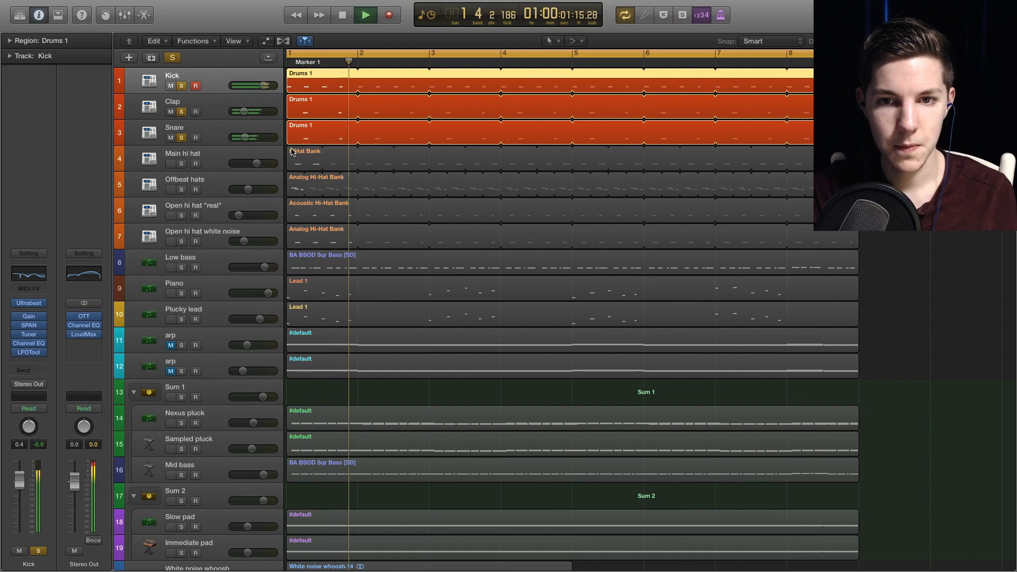
key("space")
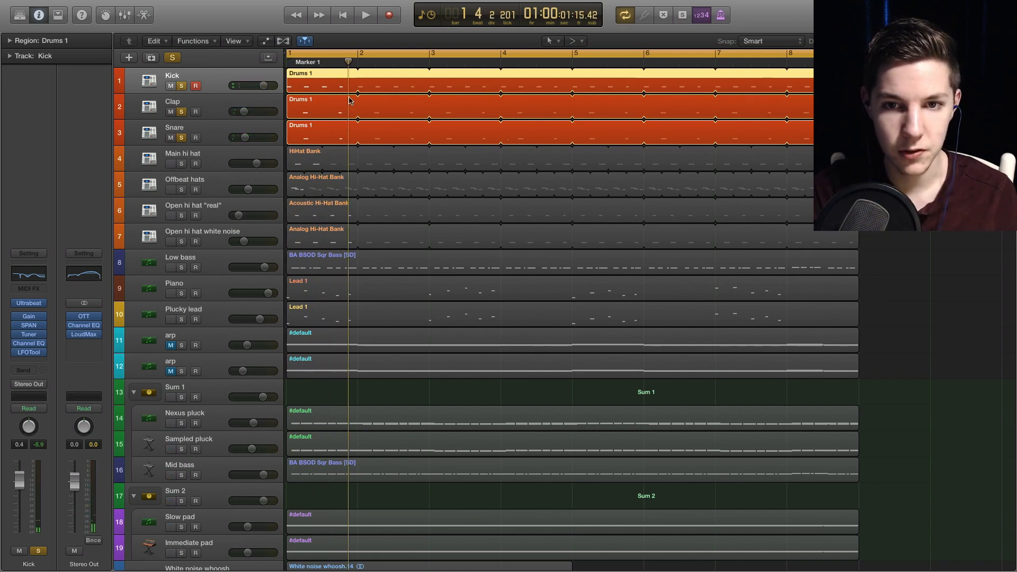
key("space")
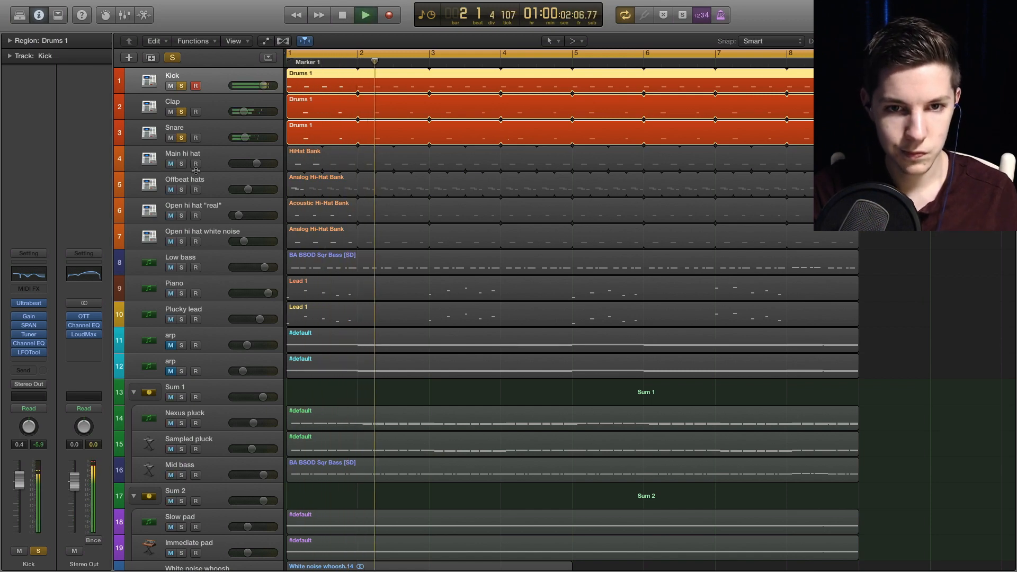
key("space")
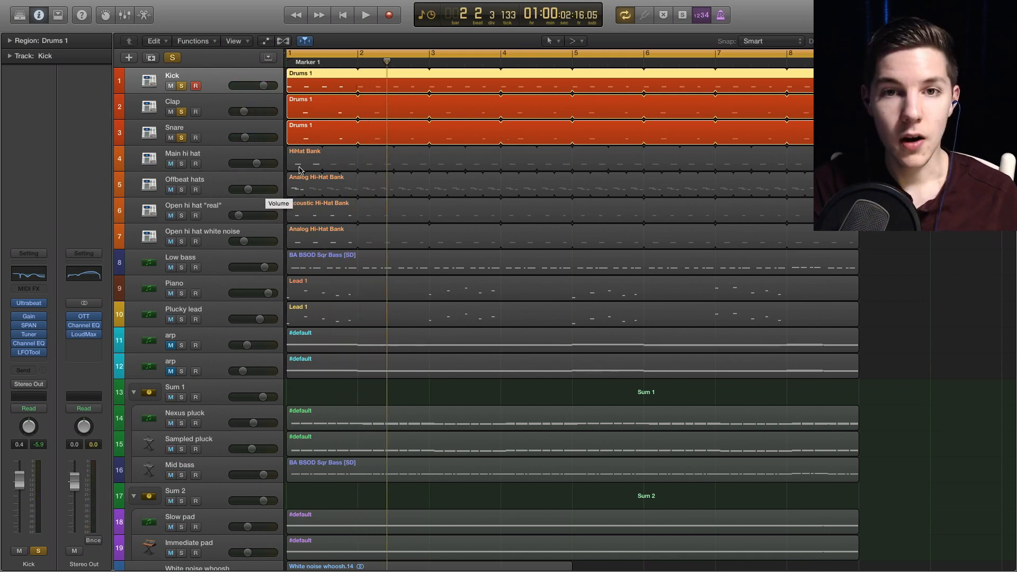
Step: Solo Low bass along with the kick, clap and snare, listen to the mix, and unsolo it again
left_click(182, 267)
key("space")
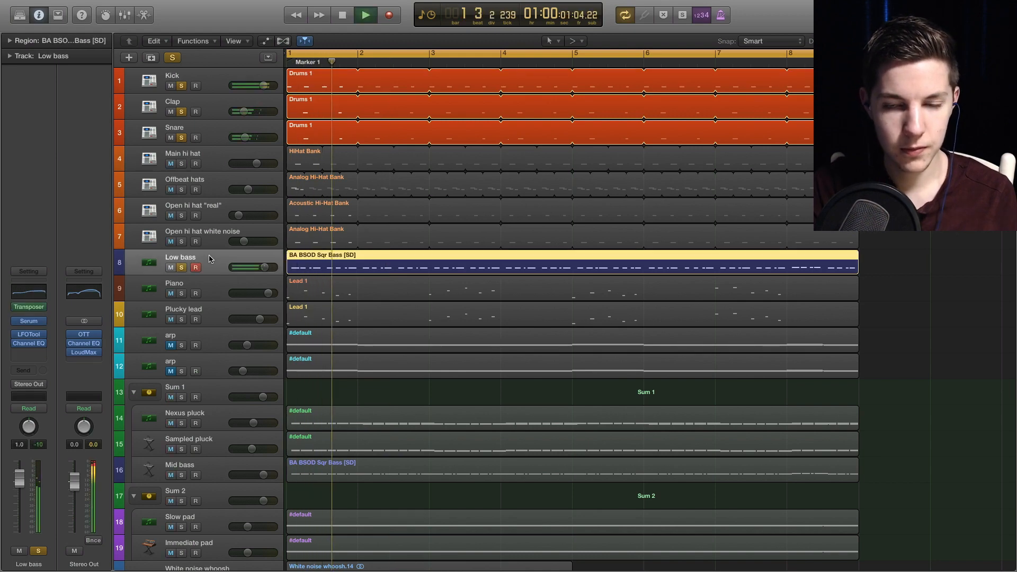
key("space")
left_click(182, 268)
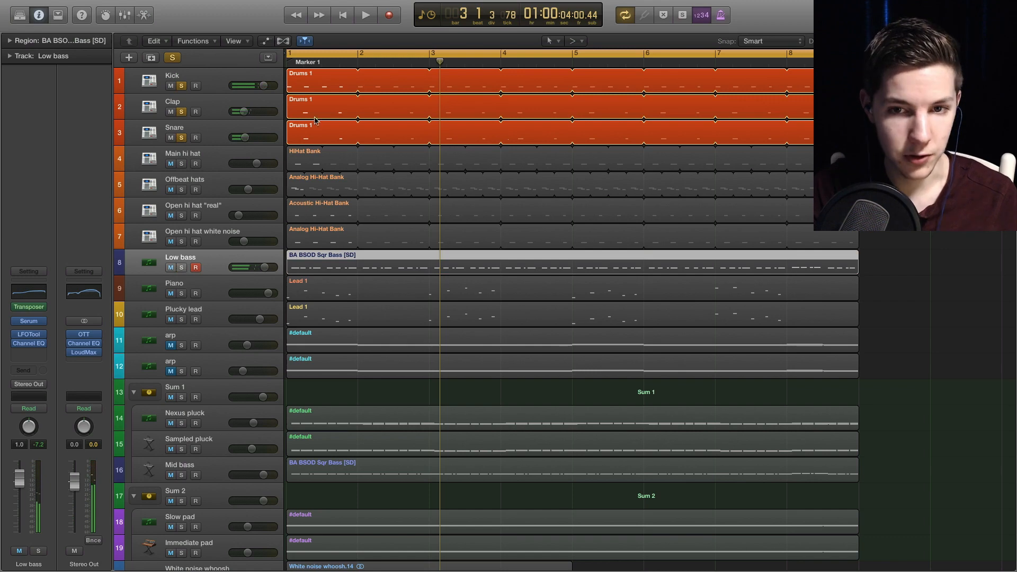
Step: Add Main hi hat and Offbeat hats to the soloed drums and listen to them together
left_click(219, 167)
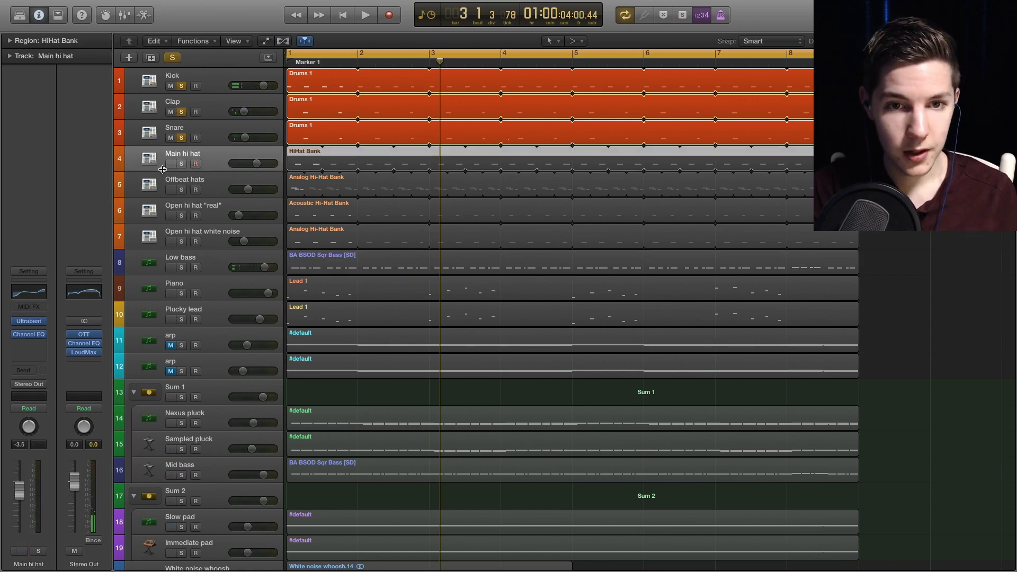
key("s")
key("space")
left_click(182, 190)
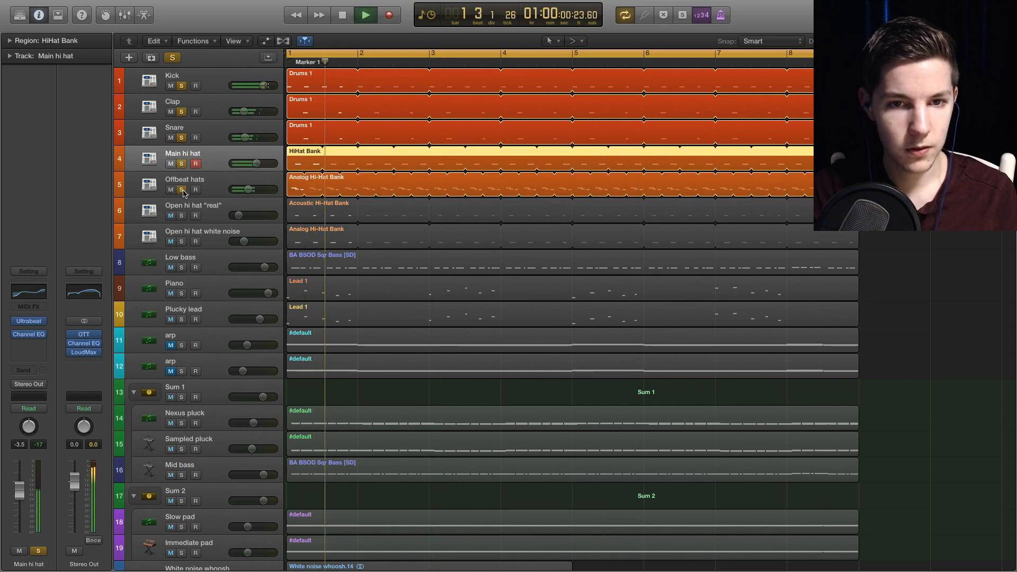
key("space")
Step: Clear all solos, solo only Main hi hat, and play it
left_click(172, 58)
left_click(181, 164)
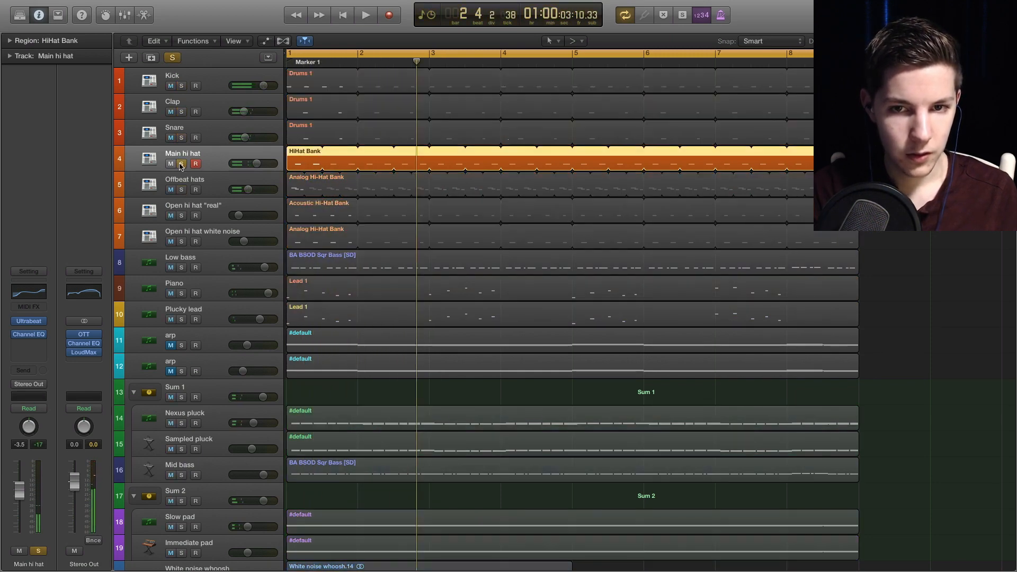
key("space")
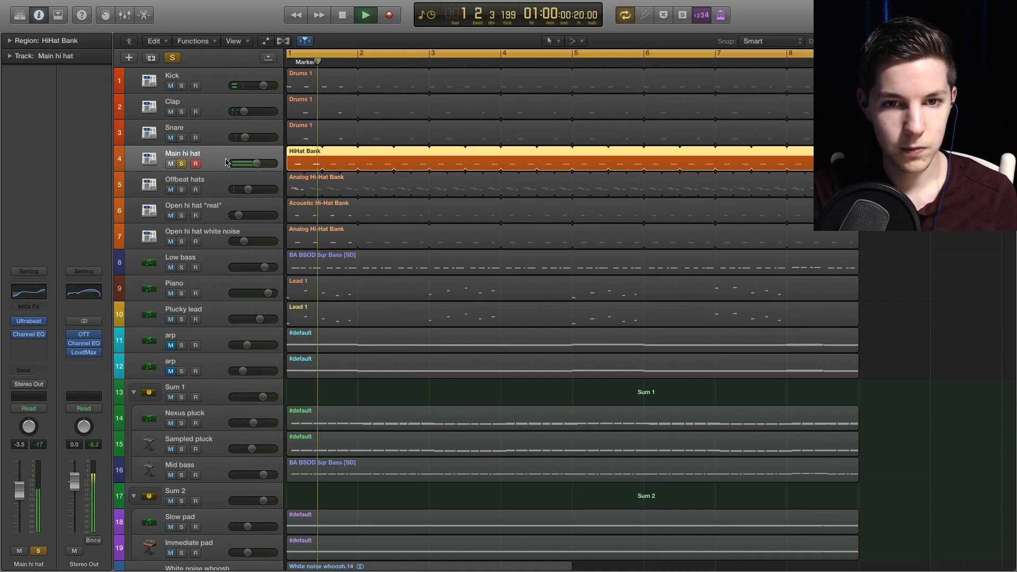
Step: Compare Main hi hat with its Channel EQ bypassed and active, close the EQ, and stop playback
left_click(28, 335)
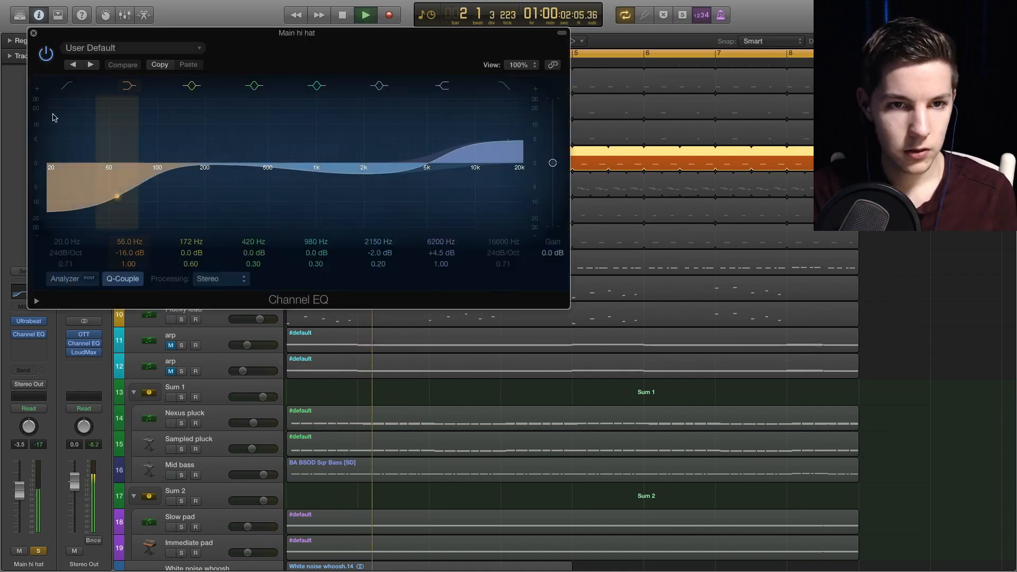
left_click(46, 54)
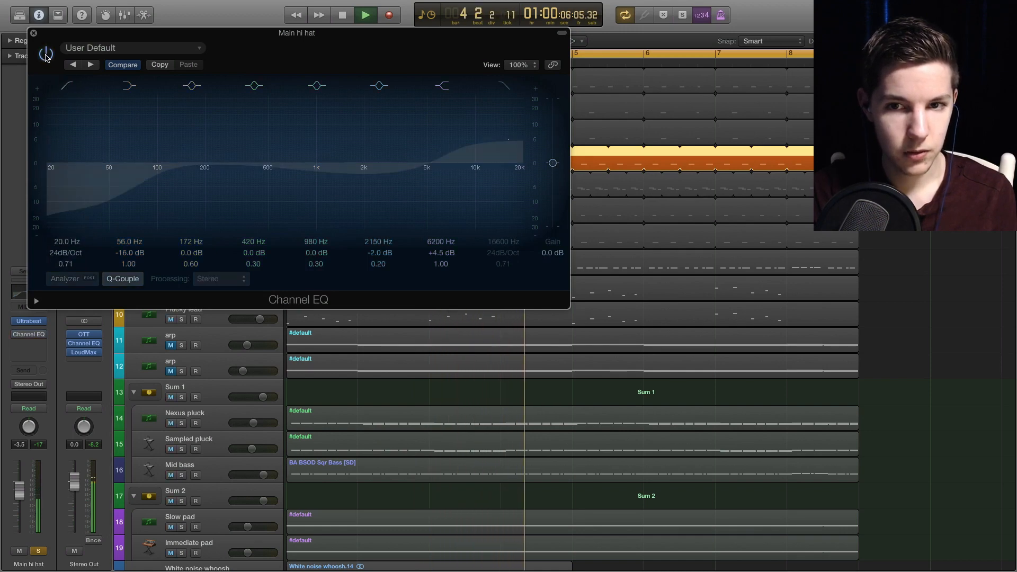
left_click(45, 53)
key("super+w")
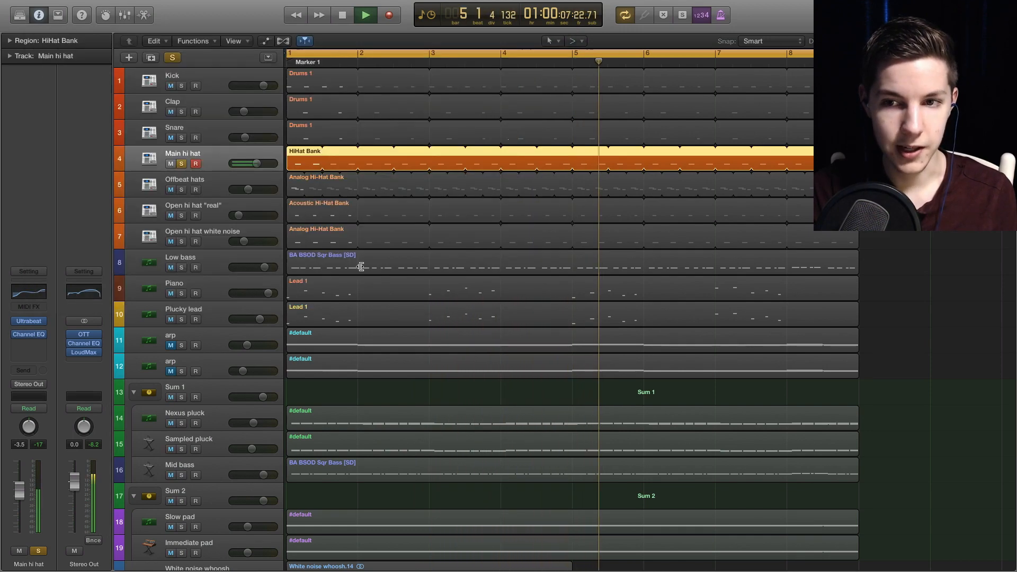
key("space")
Step: Solo Offbeat hats in place of Main hi hat, listen to it, and examine its notes in the Piano Roll
left_click(211, 189)
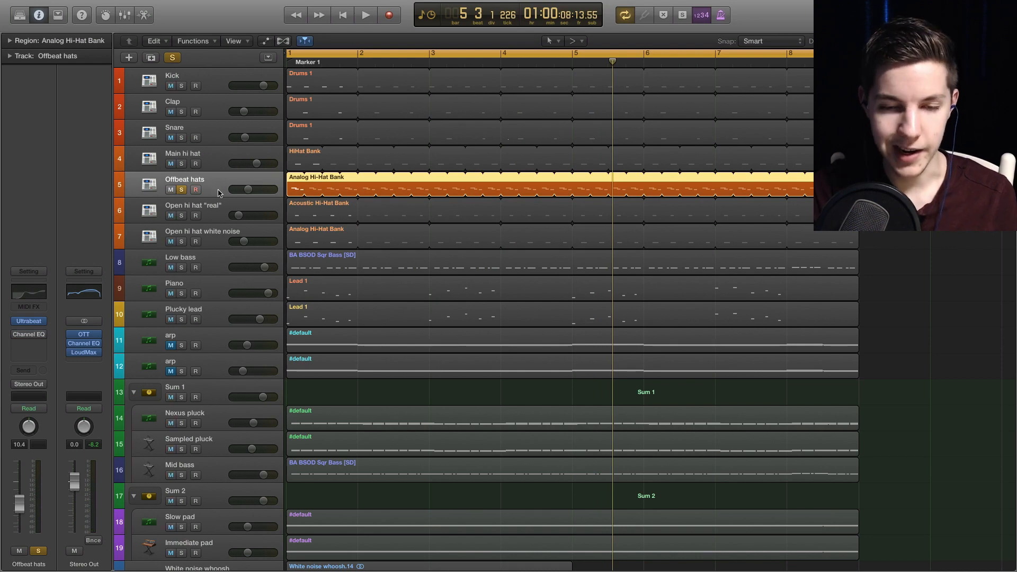
key("space")
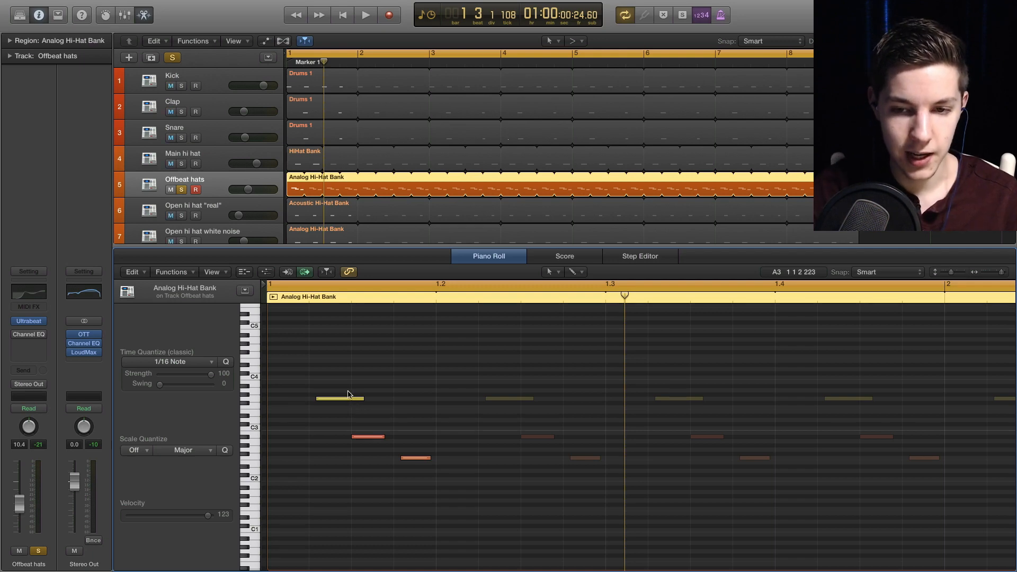
key("super+Left")
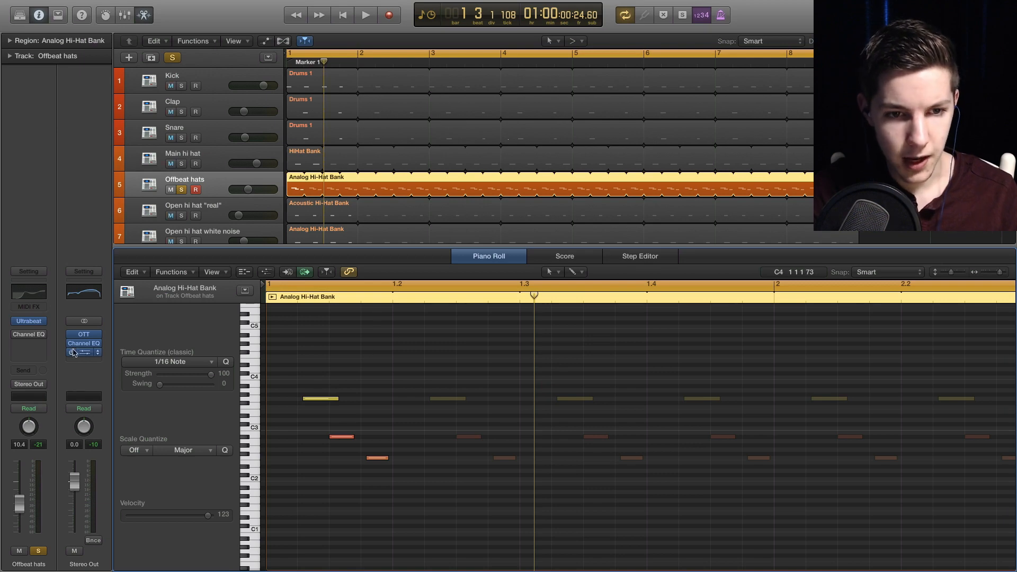
Step: Compare Main hi hat and Offbeat hats by toggling their solos during playback, and replay both soloed together
left_click(181, 164)
key("space")
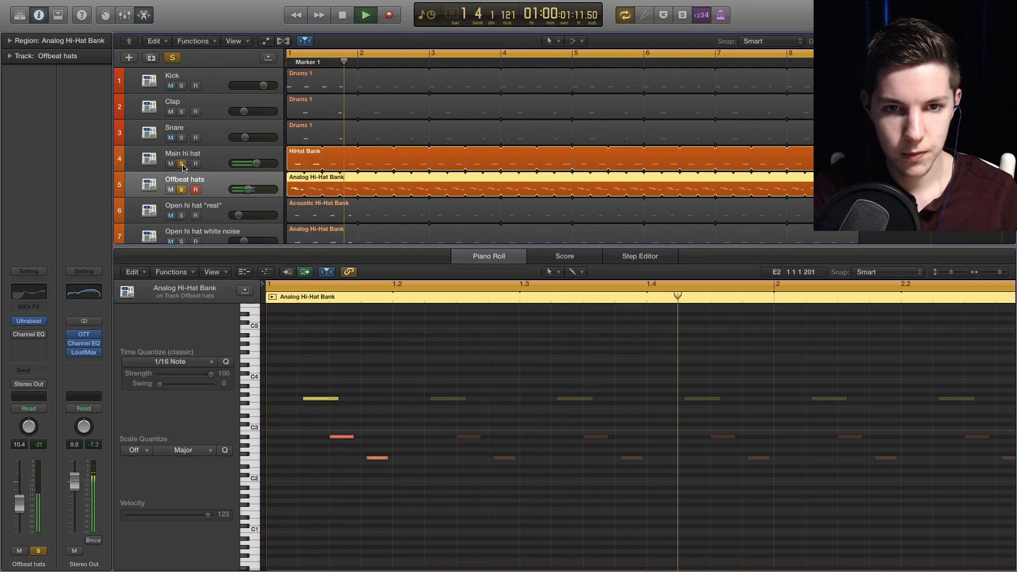
left_click(181, 190)
left_click(241, 166)
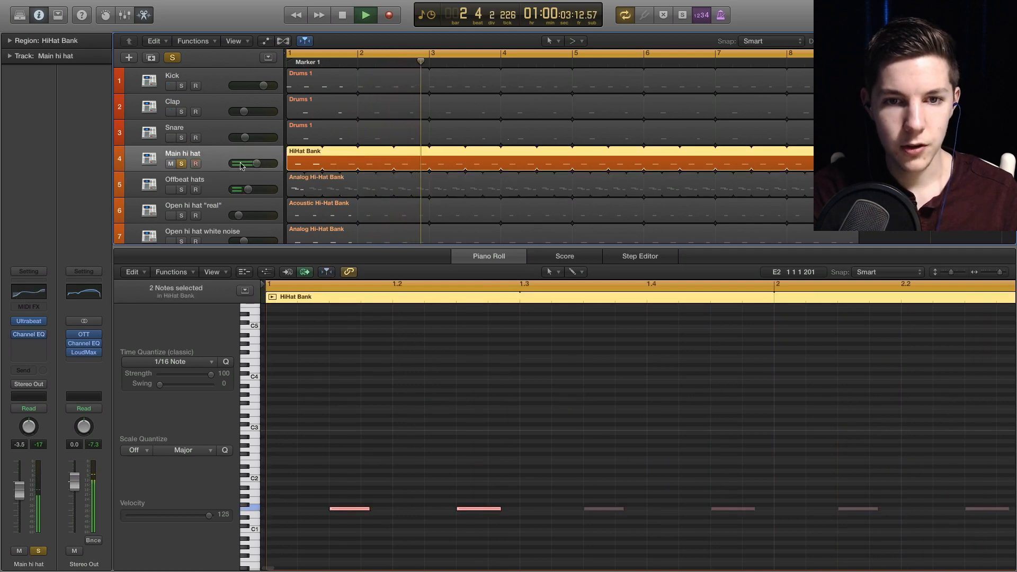
left_click(183, 189)
left_click(182, 164)
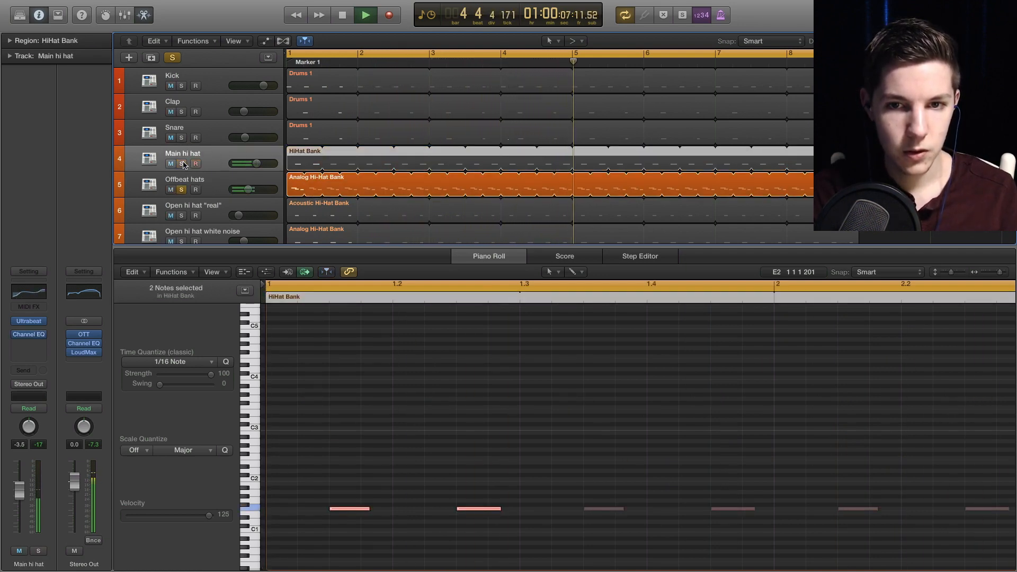
left_click(182, 164)
key("space")
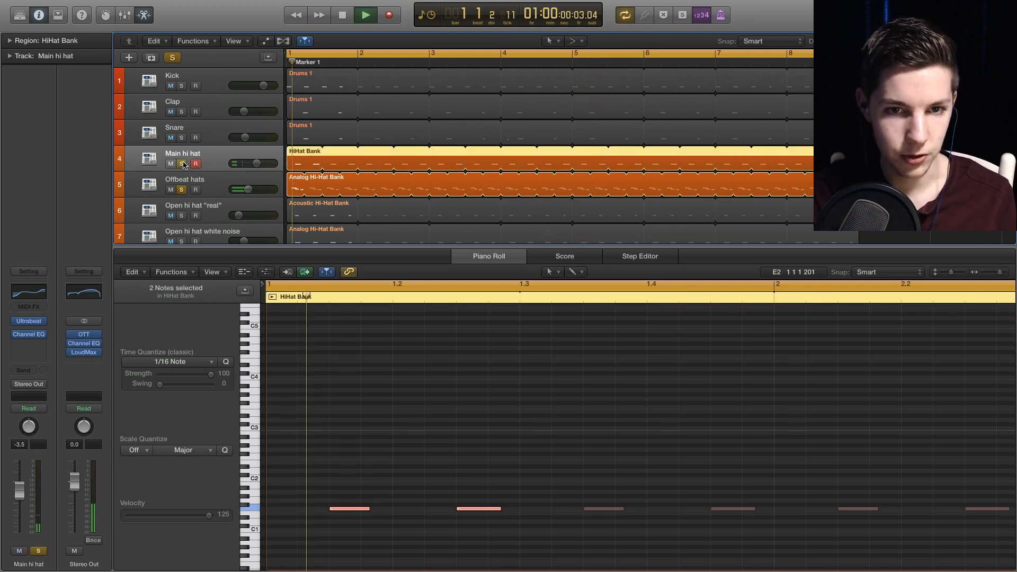
Step: Add Kick, Snare and Clap to the soloed hi-hats during playback
left_click(182, 85)
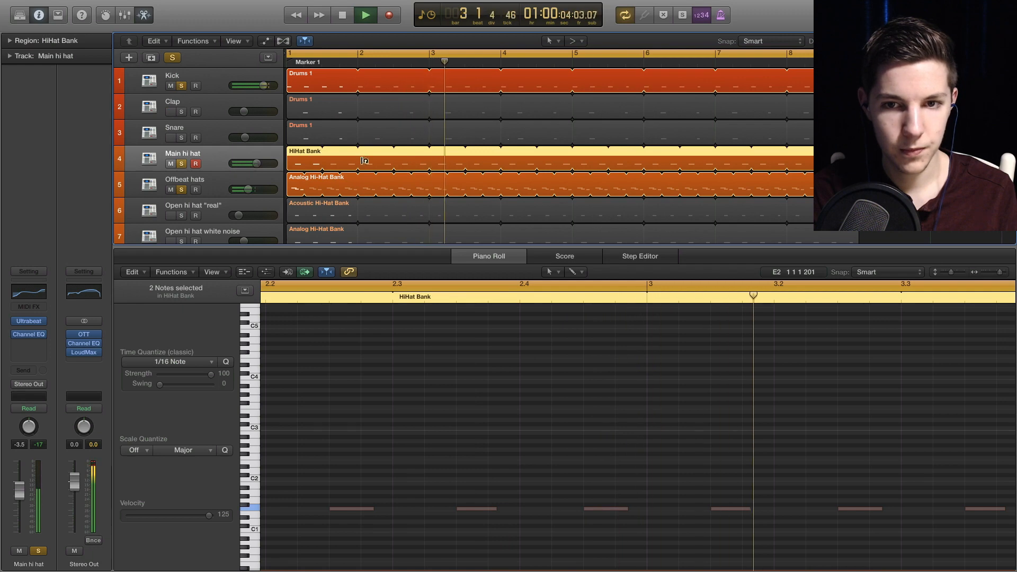
left_click(182, 138)
left_click(181, 111)
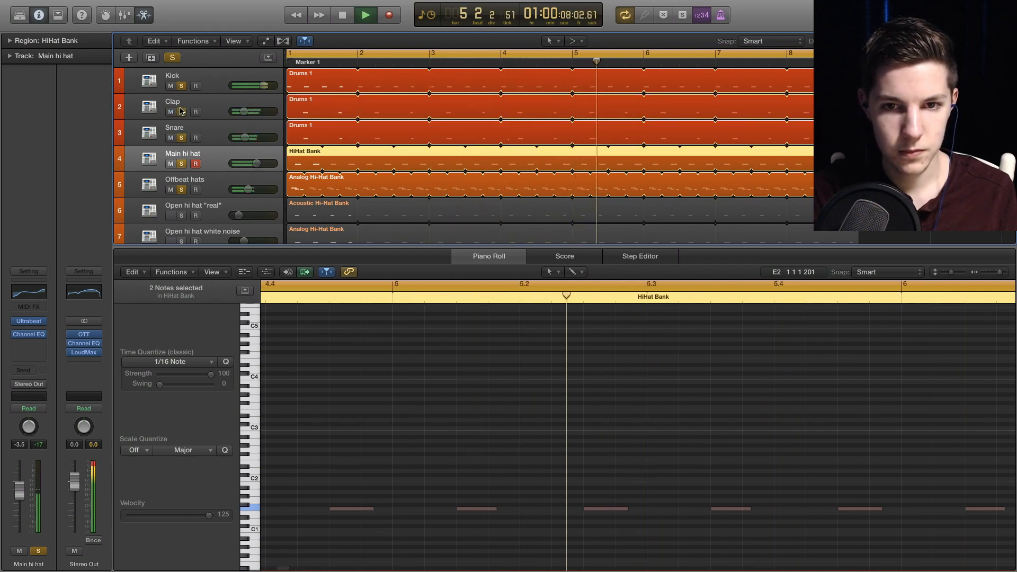
Step: Stop playback and examine the Offbeat hats notes in the Piano Roll, closing the editor when done
key("e")
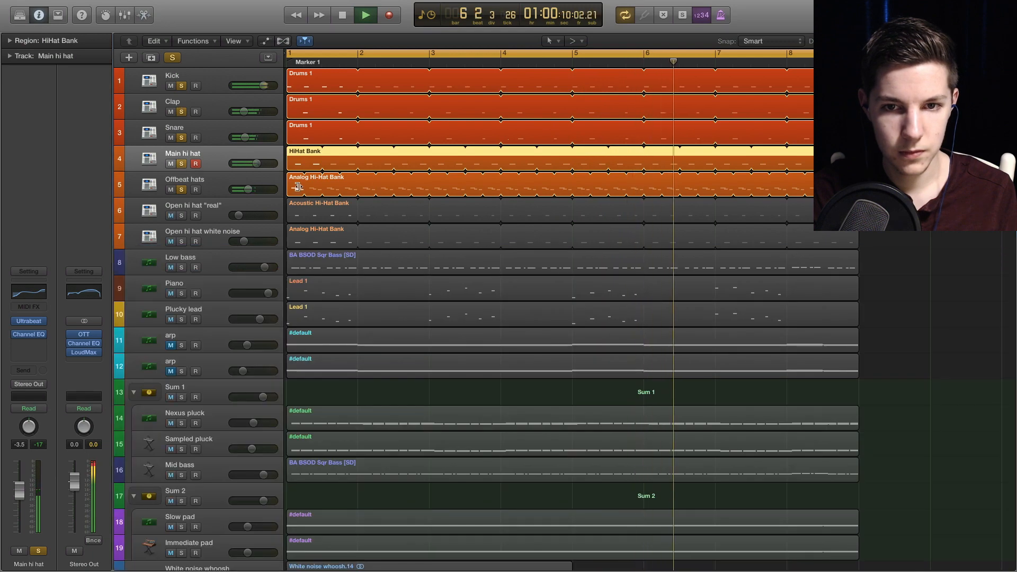
key("space")
left_click(217, 184)
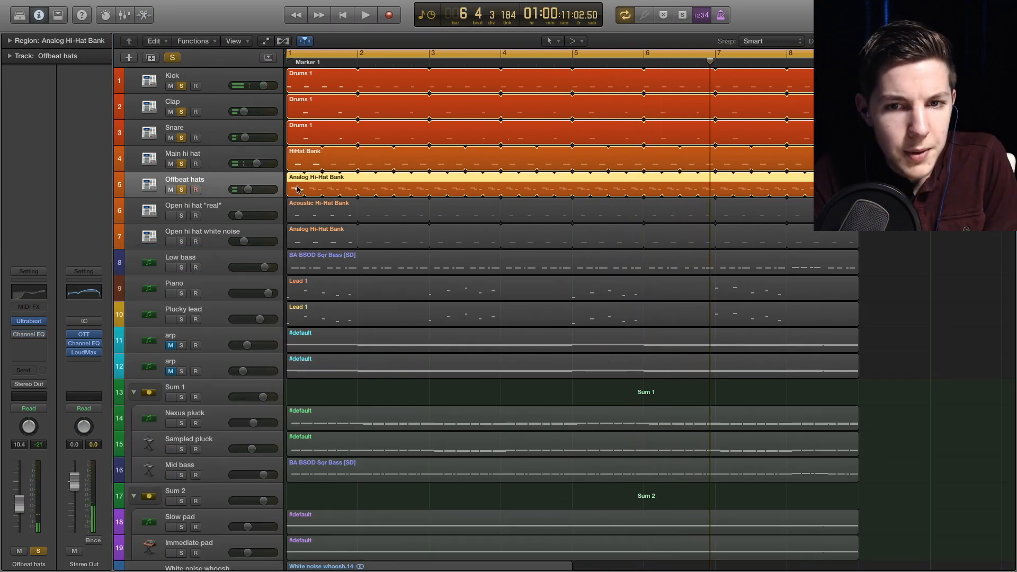
double_click(298, 190)
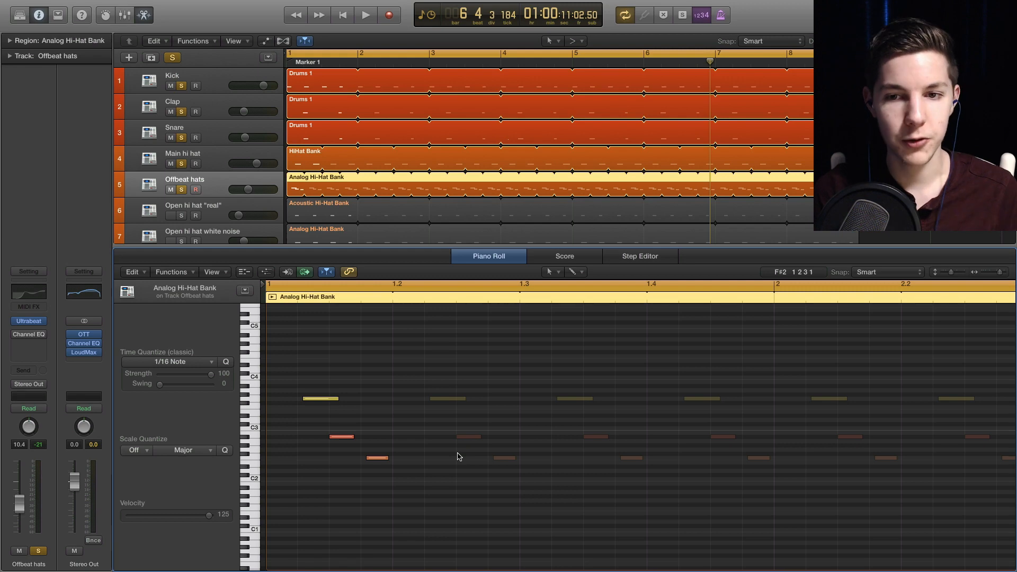
key("super+Left")
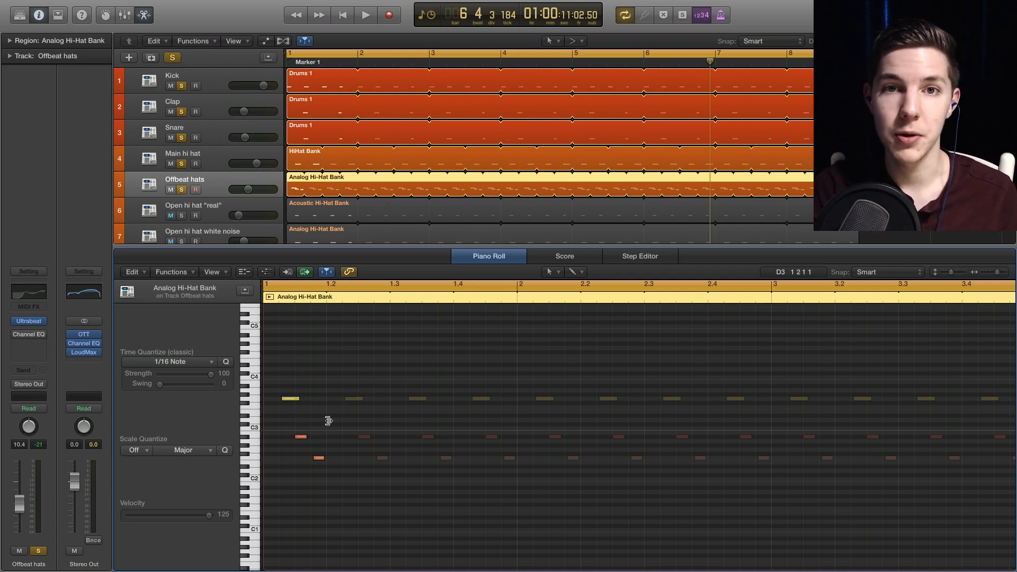
key("p")
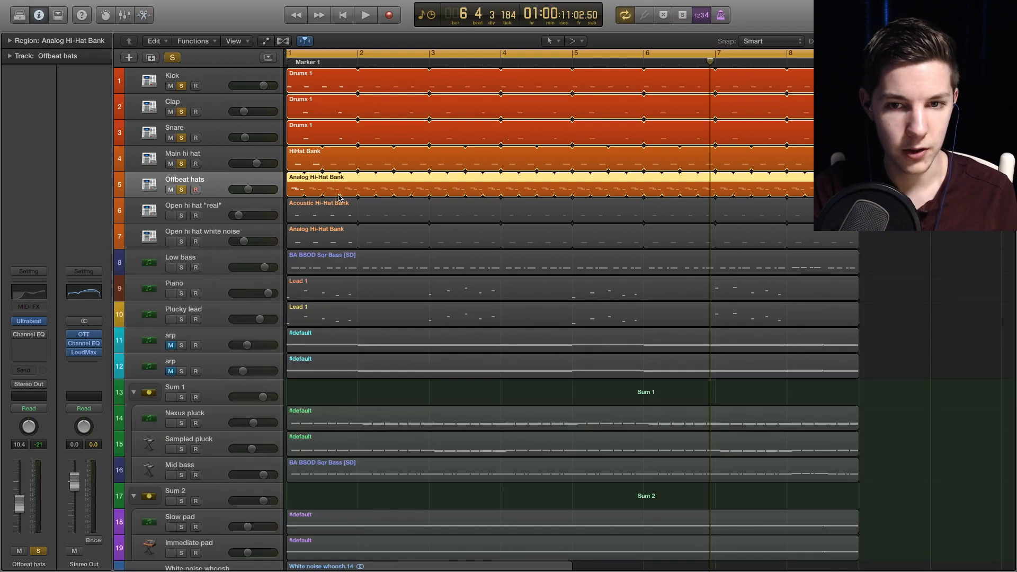
Step: Add Open hi hat "real" and Open hi hat white noise to the soloed drums and listen to the full layer
key("space")
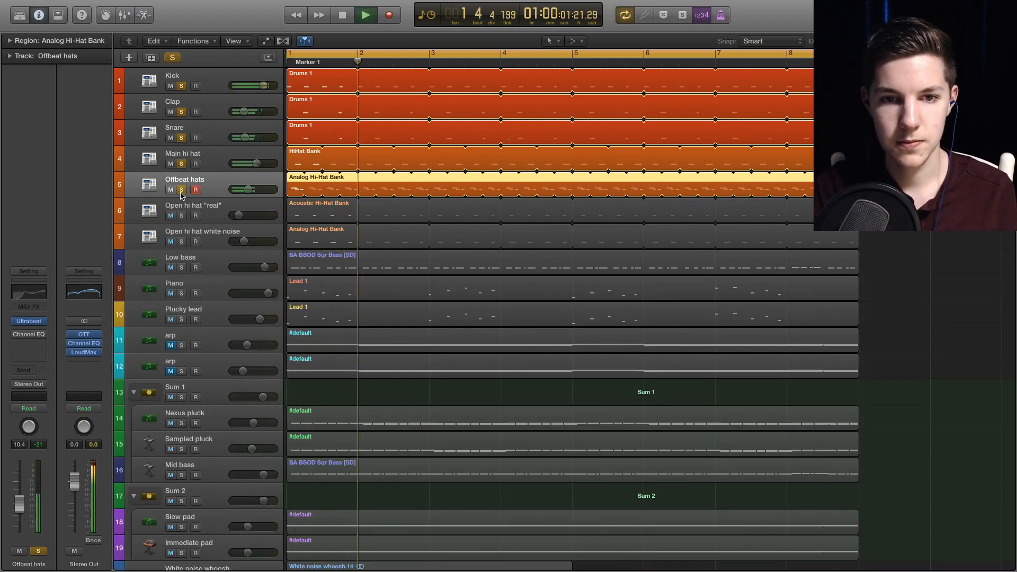
key("space")
left_click(182, 216)
left_click(182, 241)
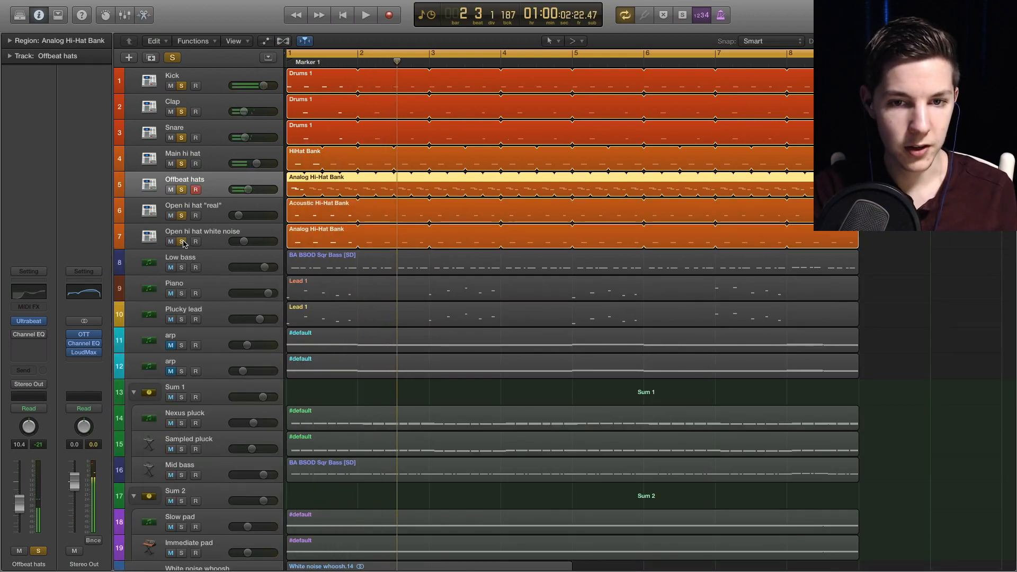
key("space")
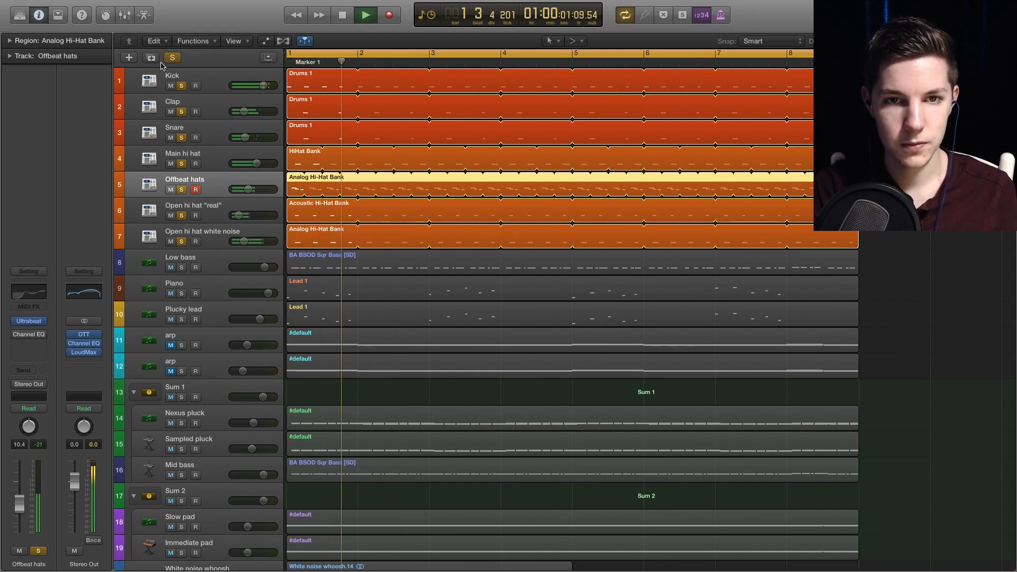
key("space")
Step: Clear the current solos, solo only Open hi hat "real", and listen to it
left_click(172, 59)
left_click(213, 208)
left_click(181, 215)
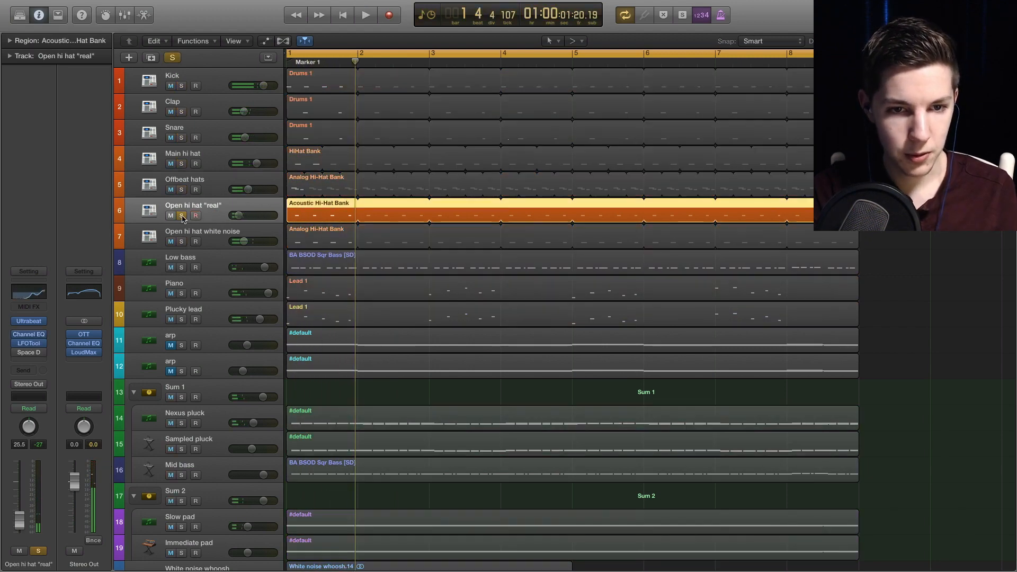
key("space")
key("space")
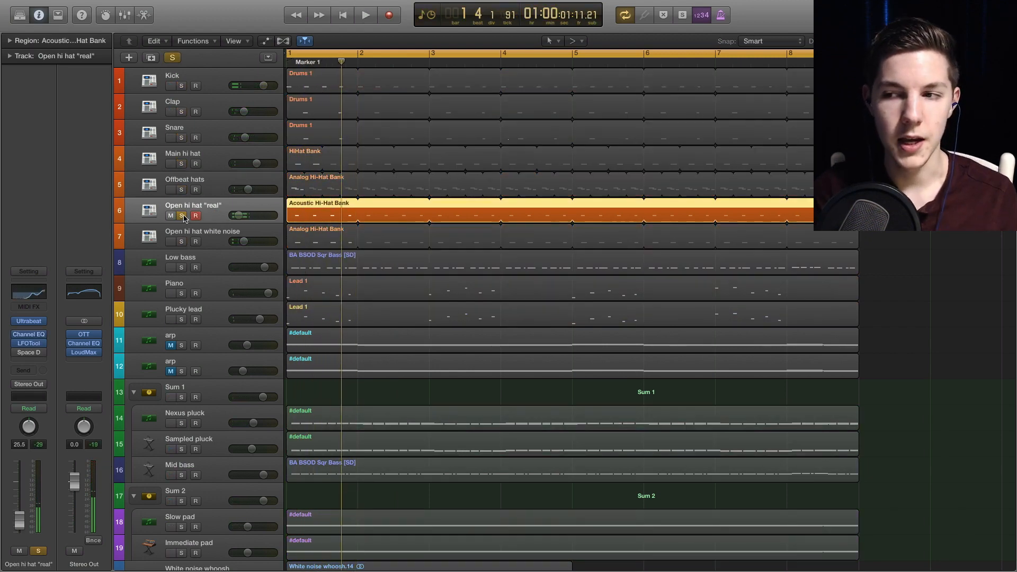
Step: Solo only Open hi hat white noise and listen to it
left_click(182, 241, "alt")
key("space")
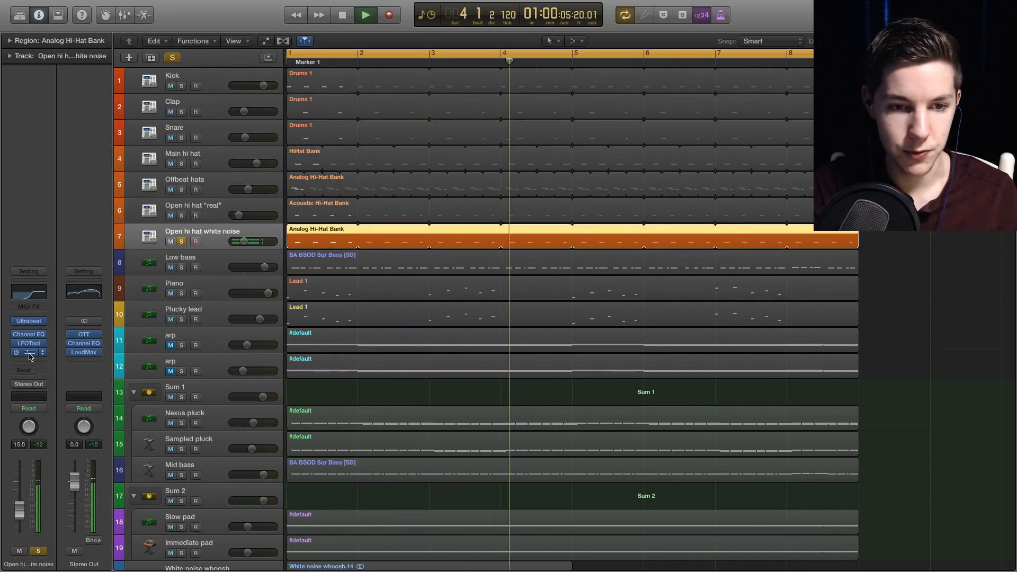
key("space")
Step: Open the LFOTool plug-in of Open hi hat "real", move its window off the track headers, and try playback
mouse_move(43, 345)
key("Up")
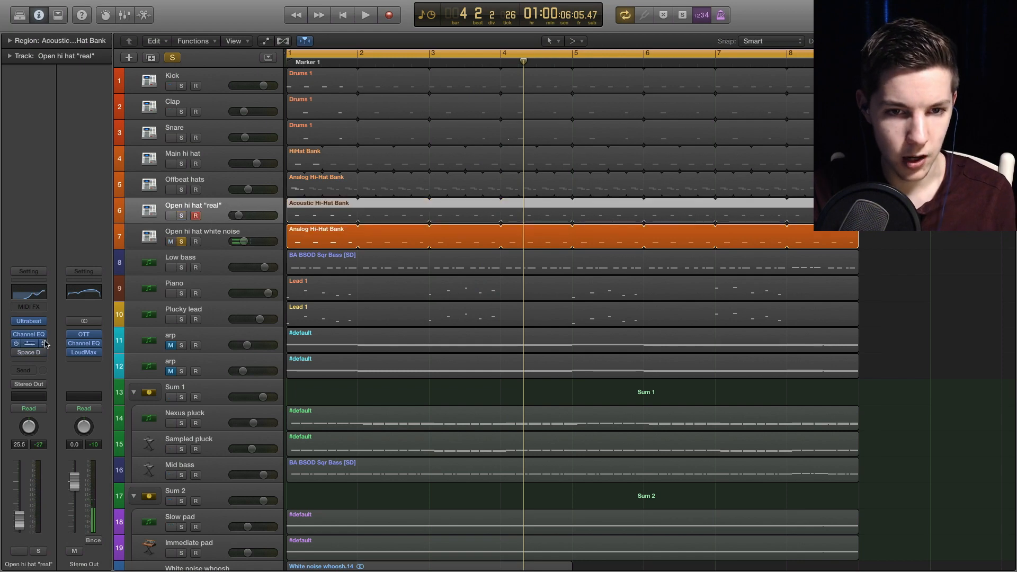
left_click(25, 343)
left_click_drag(258, 34, 451, 334)
key("space")
key("space")
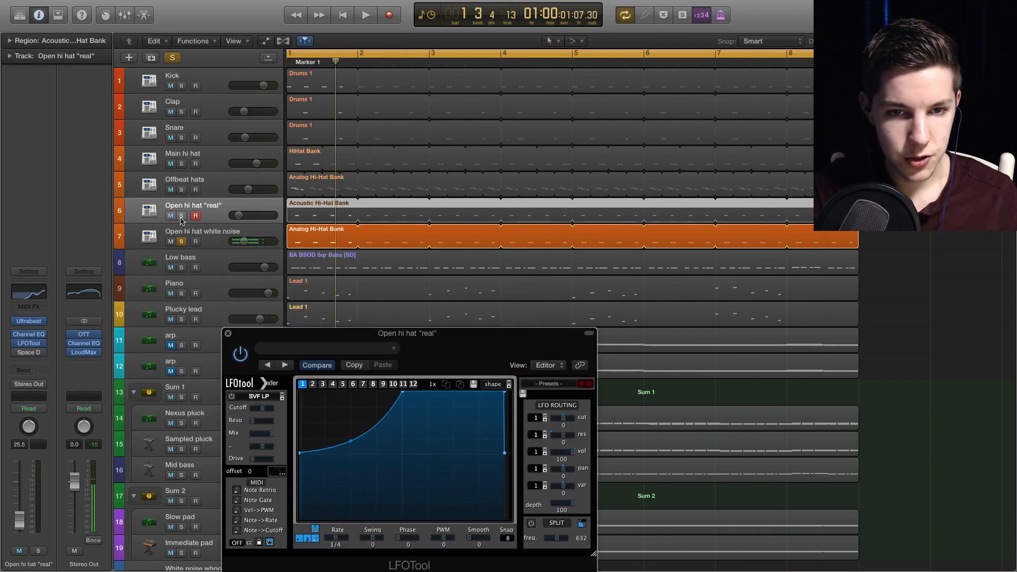
Step: Solo Open hi hat "real" in place of the white noise hat, listen with its LFOTool curve shown, and close the plug-in
left_click(180, 217)
left_click_drag(435, 361, 564, 275)
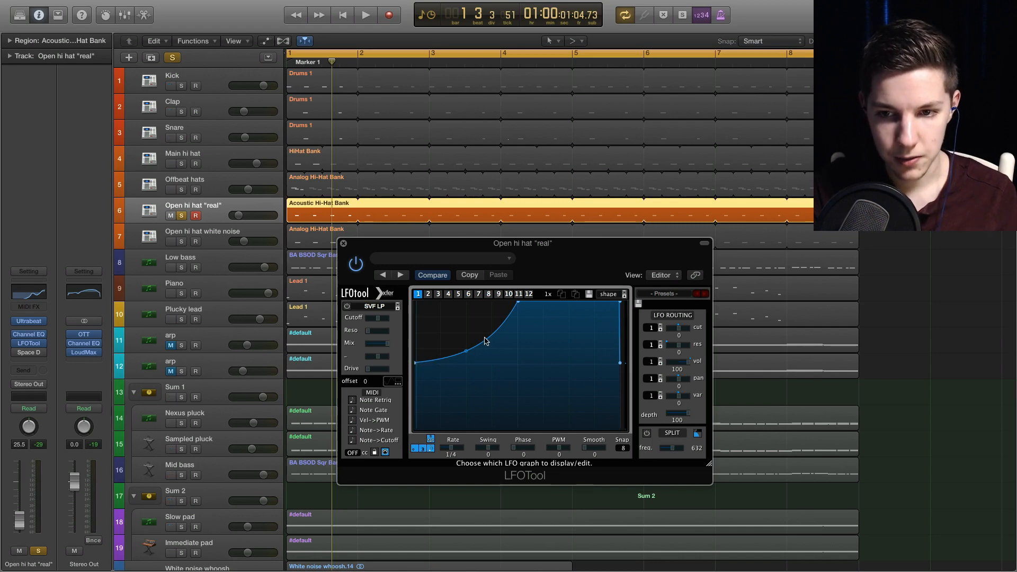
key("space")
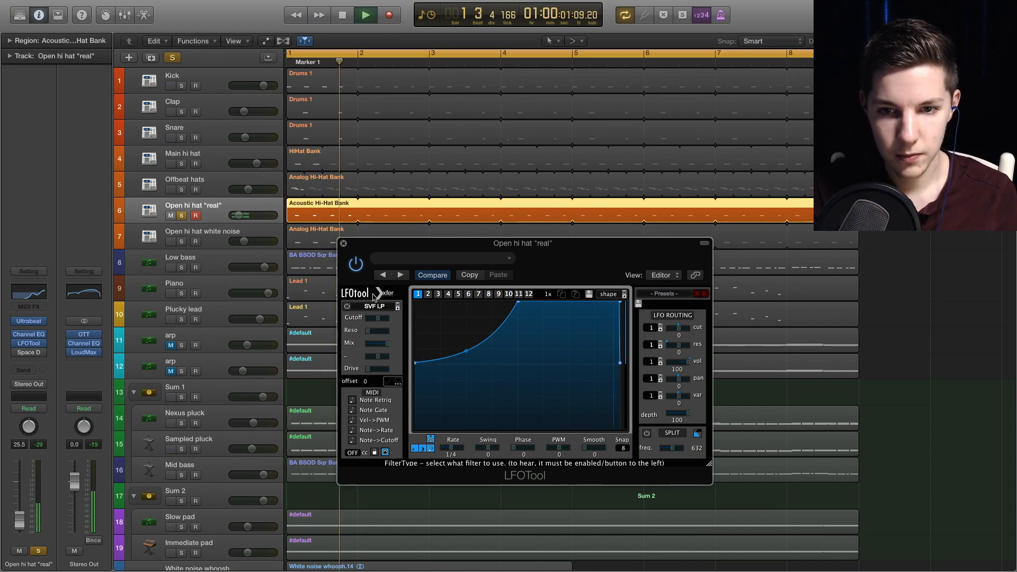
left_click(343, 243)
key("space")
Step: Solo Open hi hat white noise, open its LFOTool, and listen to the track with the plug-in bypassed
left_click(233, 249)
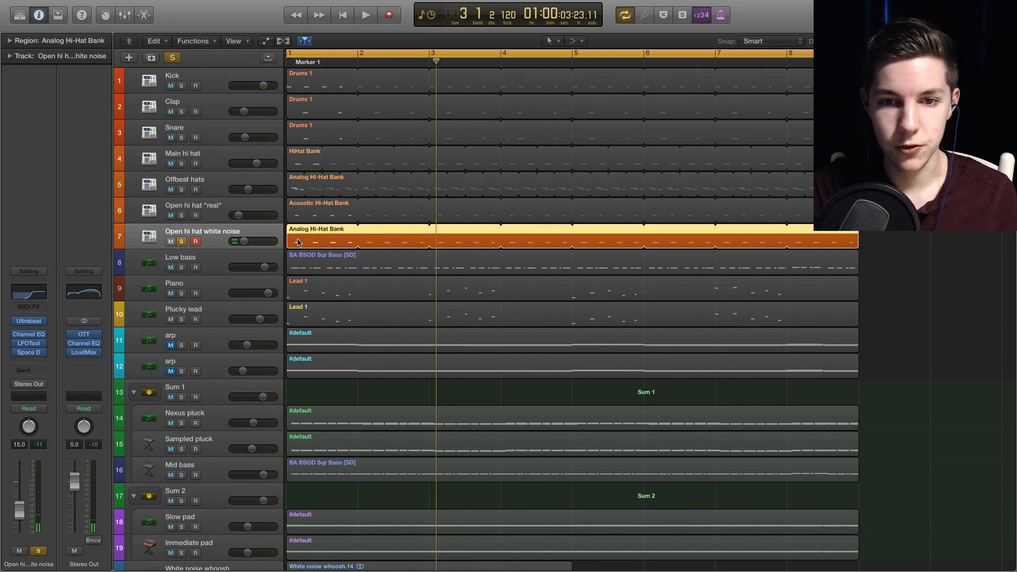
left_click(31, 344)
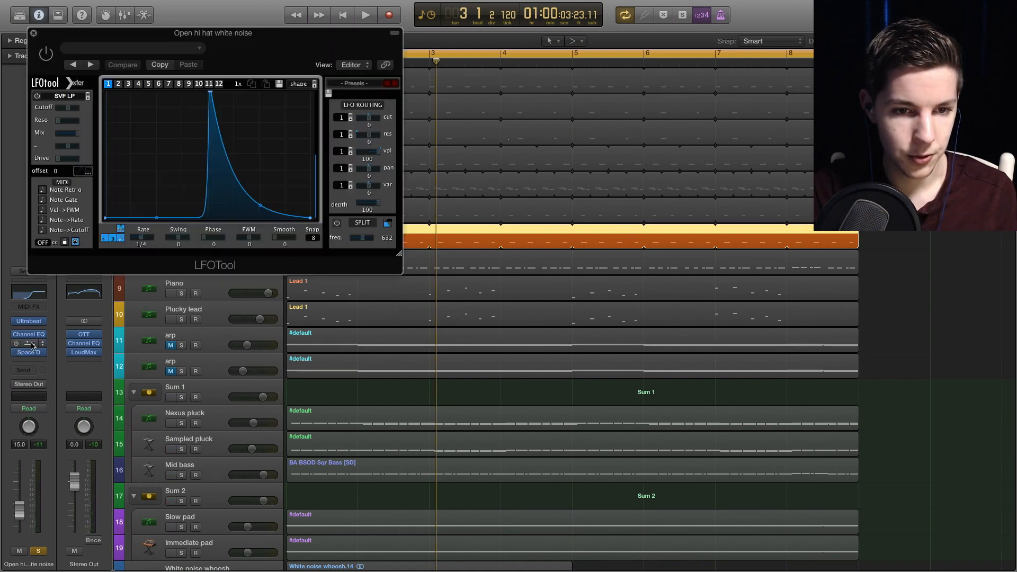
key("Return")
key("space")
left_click_drag(57, 49, 207, 235)
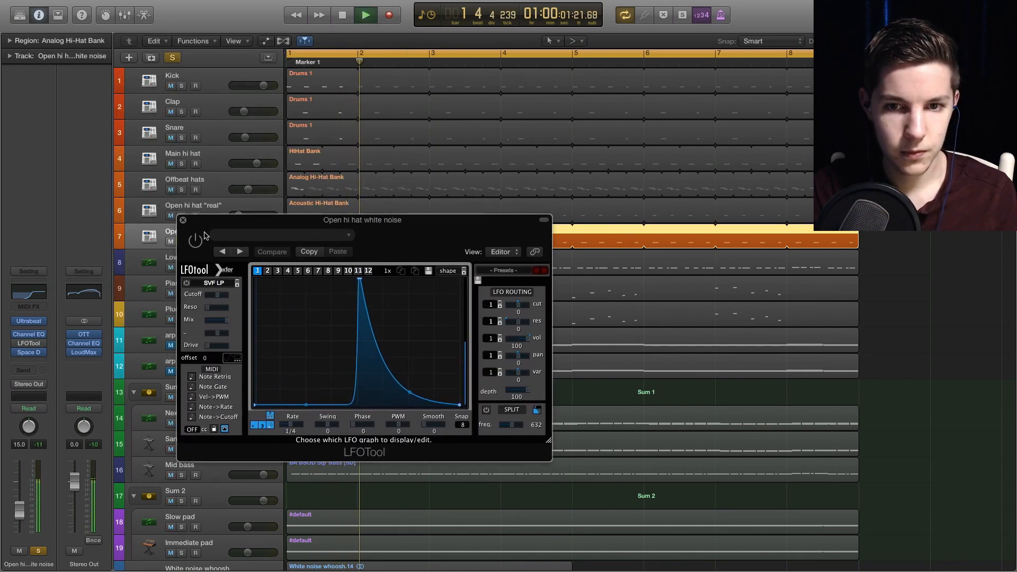
key("space")
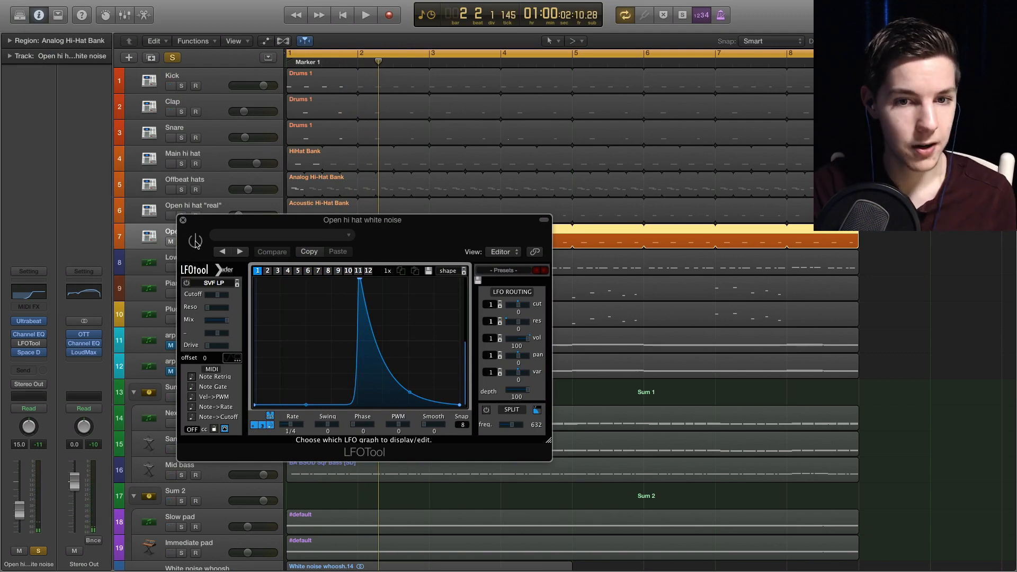
Step: Replay Open hi hat white noise, re-enable LFOTool during playback, and close the plug-in
key("Return")
key("space")
left_click(196, 242)
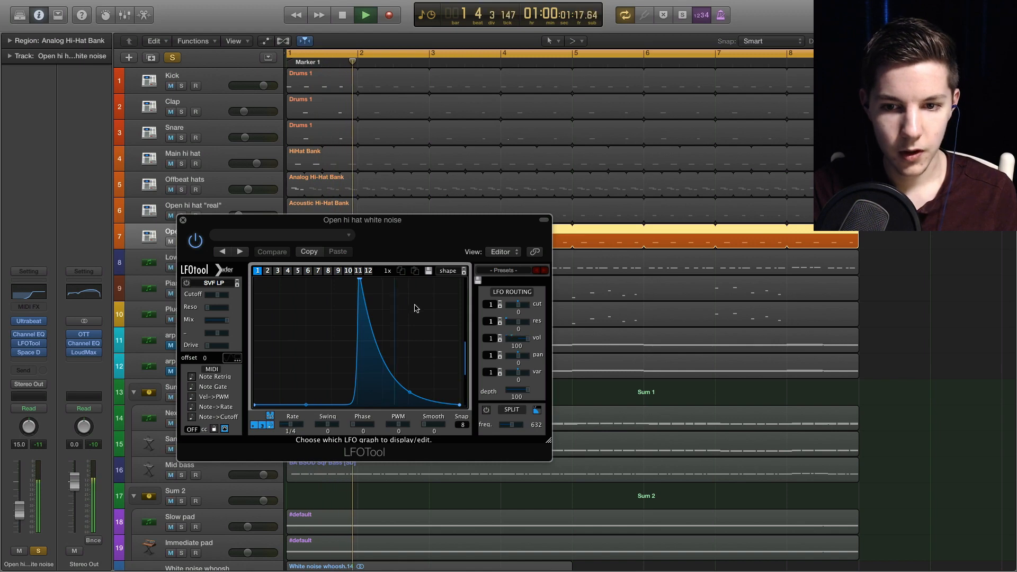
key("space")
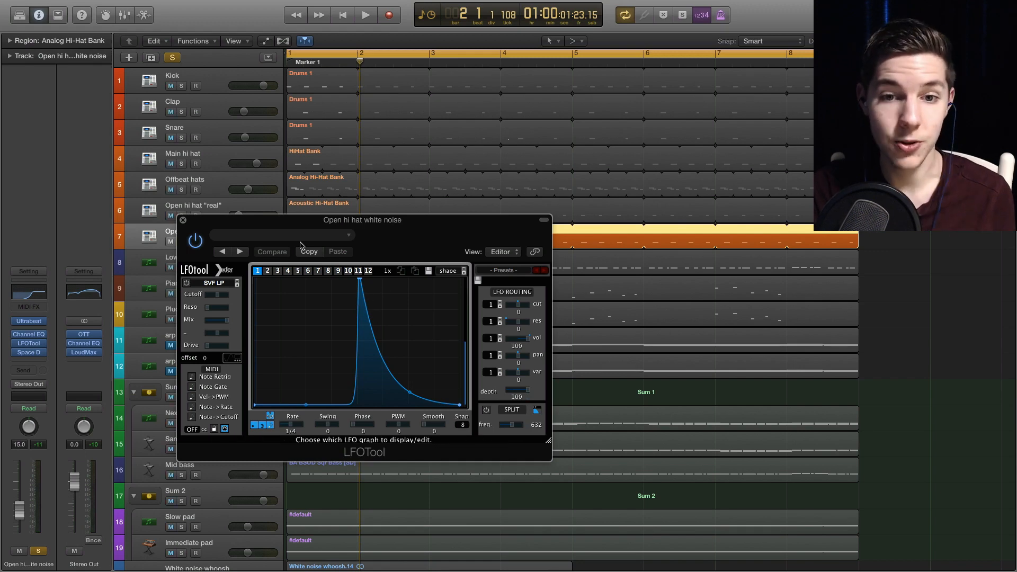
left_click(183, 220)
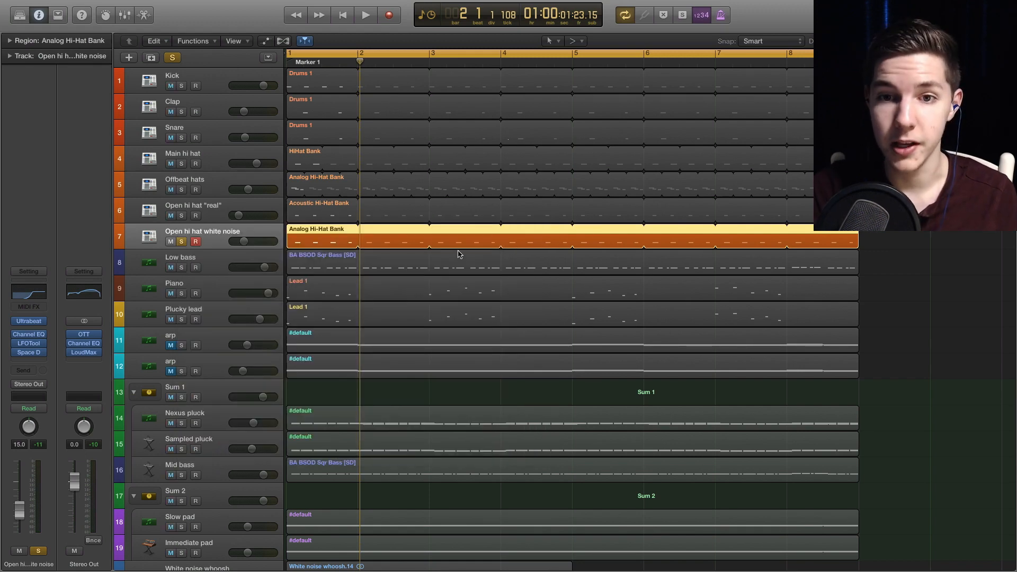
Step: During playback, add Open hi hat "real", Offbeat hats, Main hi hat, Snare, Clap, Kick and Low bass to the solo, then stop
key("space")
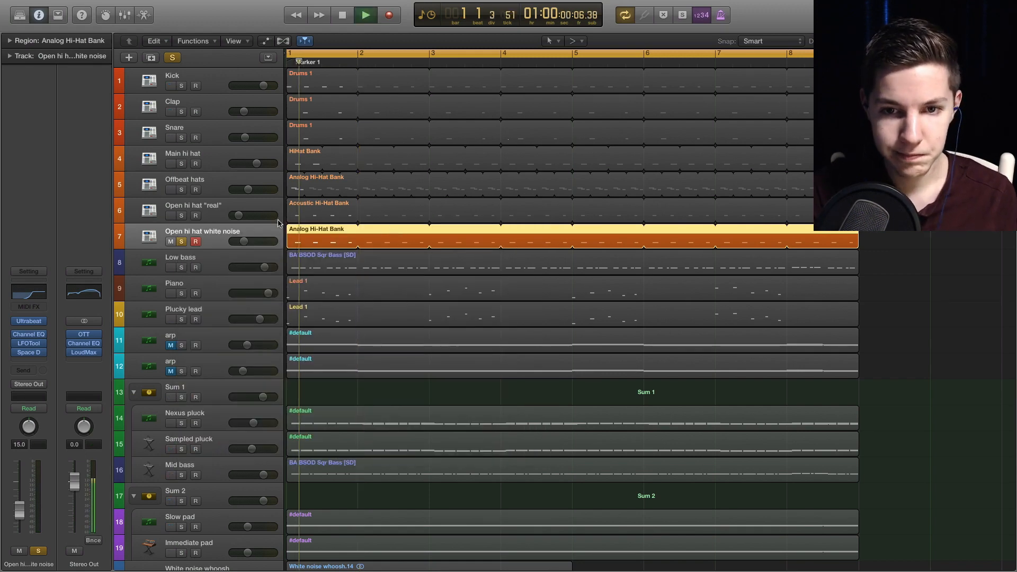
left_click(181, 216)
left_click(181, 190)
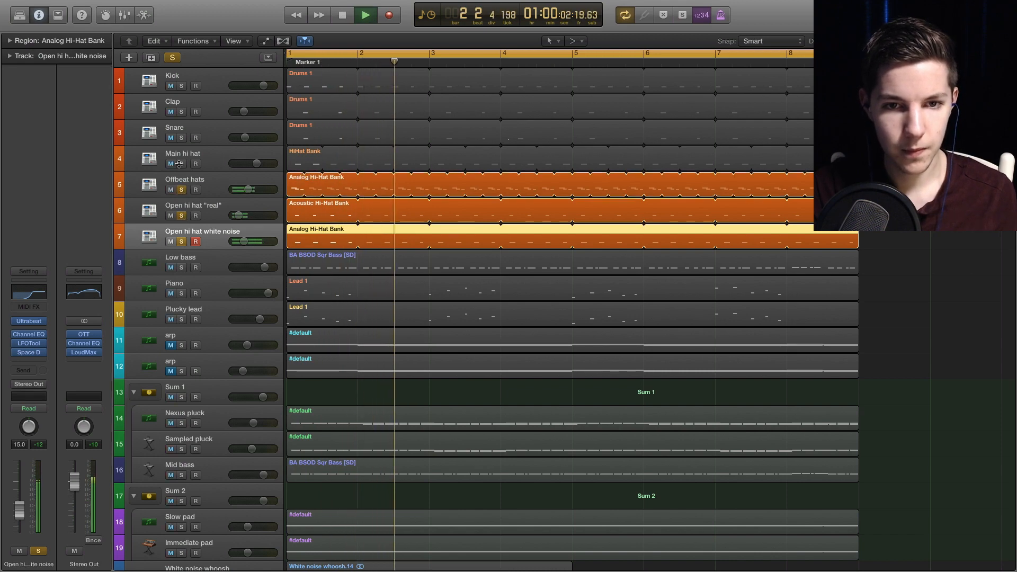
left_click(182, 164)
left_click(181, 138)
left_click(181, 112)
left_click(181, 86)
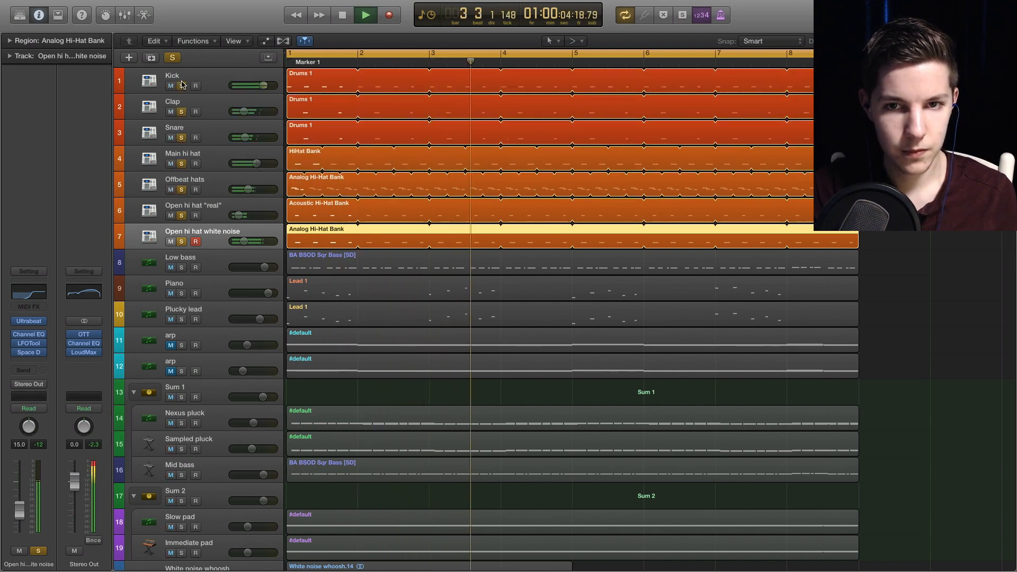
left_click(181, 268)
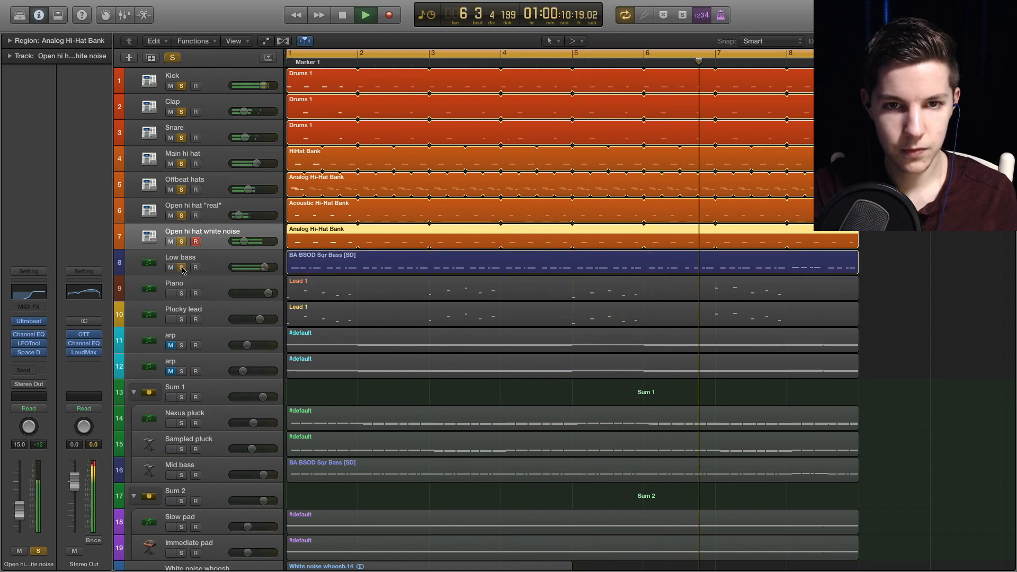
key("space")
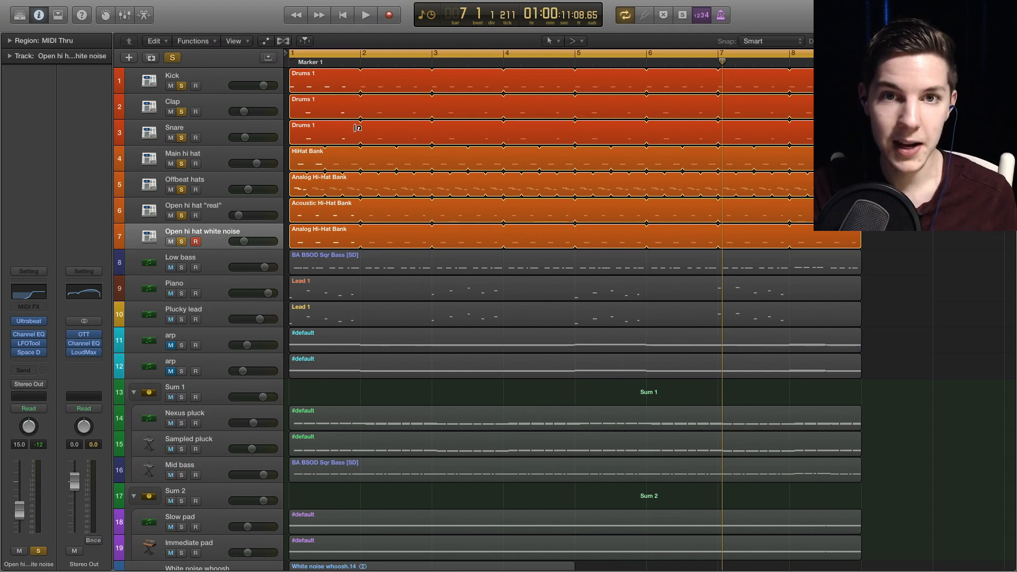
Step: Remove Offbeat hats and both open hi-hats from the solo and listen to the remaining drums
left_click_drag(182, 242, 184, 194)
key("space")
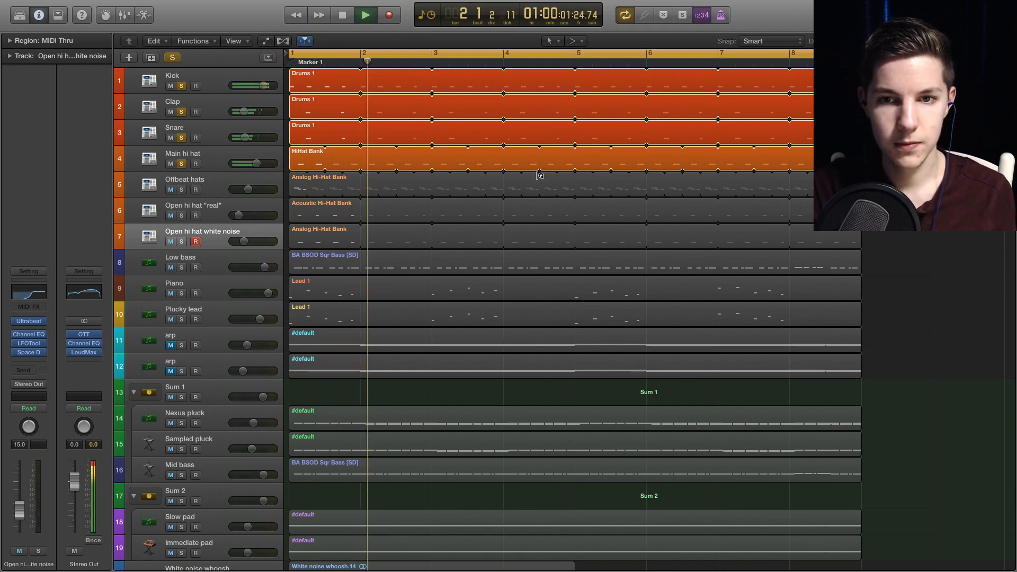
key("space")
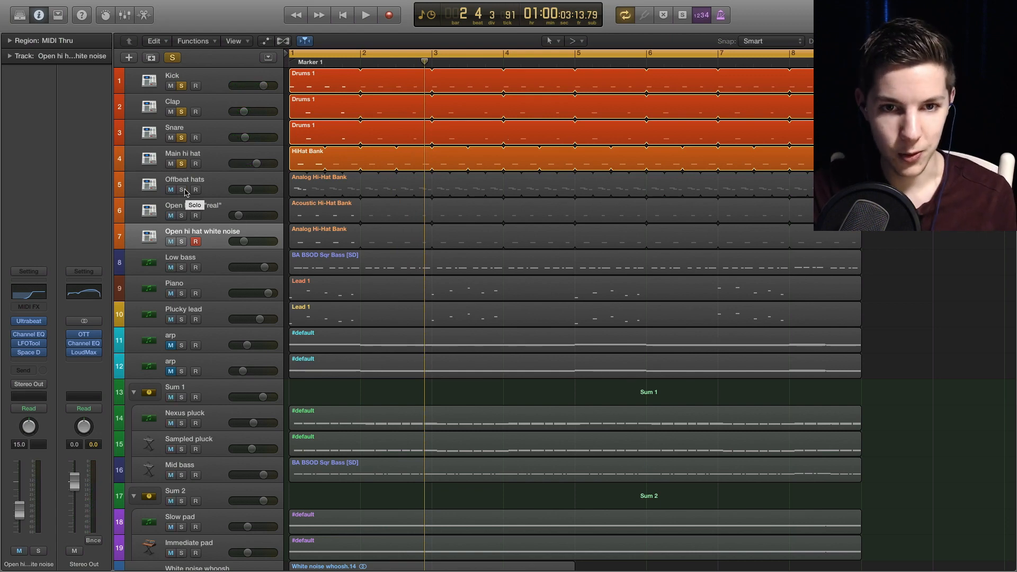
Step: Replay the soloed drums and bring Offbeat hats back in during playback
key("space")
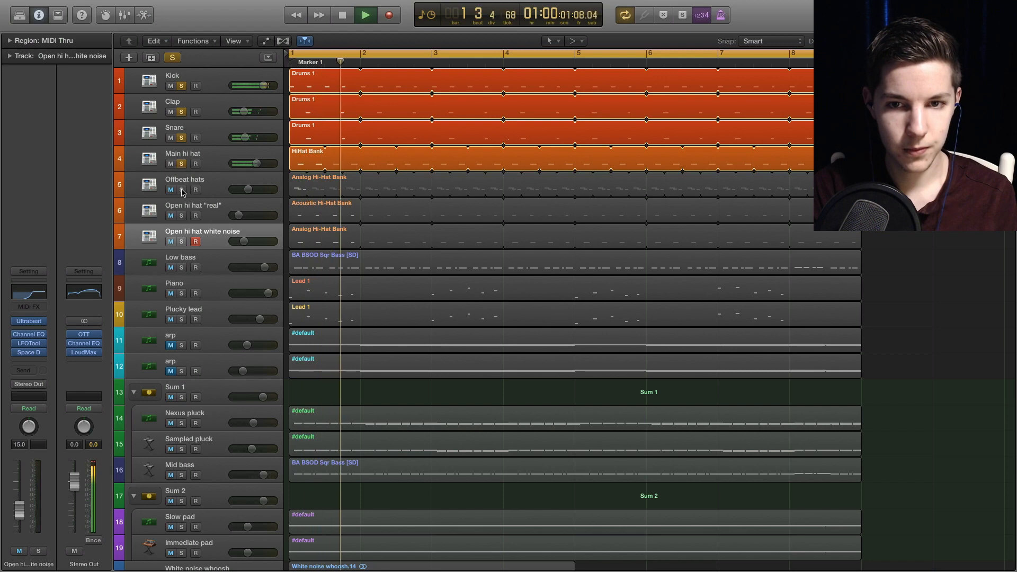
left_click(181, 190)
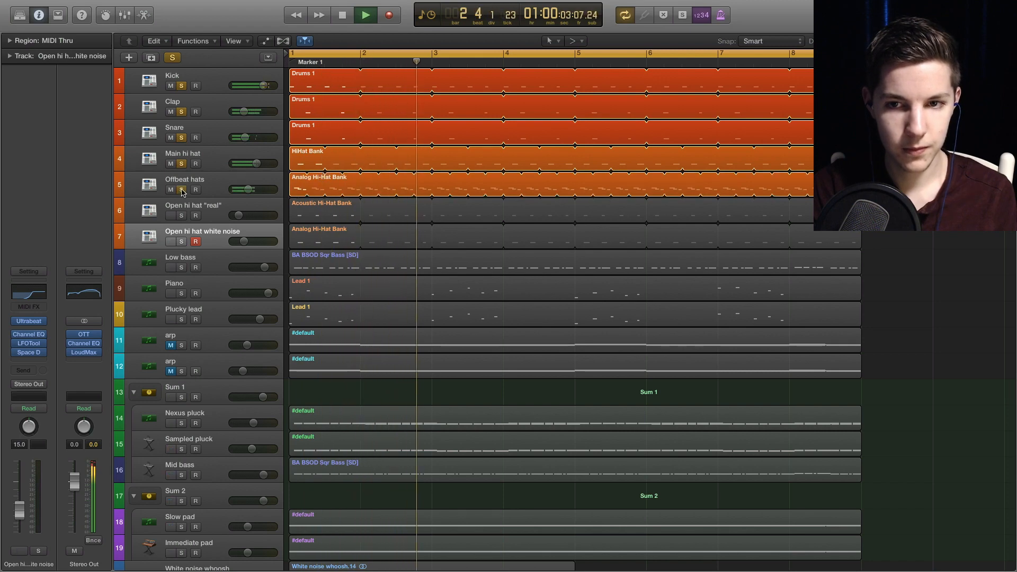
key("space")
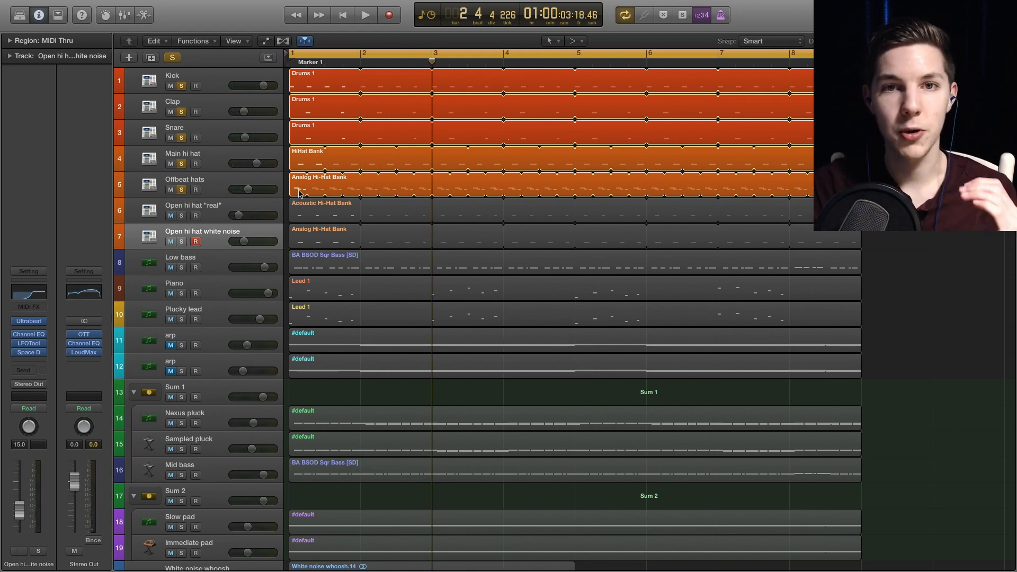
Step: Bring both open hi-hats back into the soloed drums during playback, and clear all solos before stopping
key("space")
left_click(182, 216)
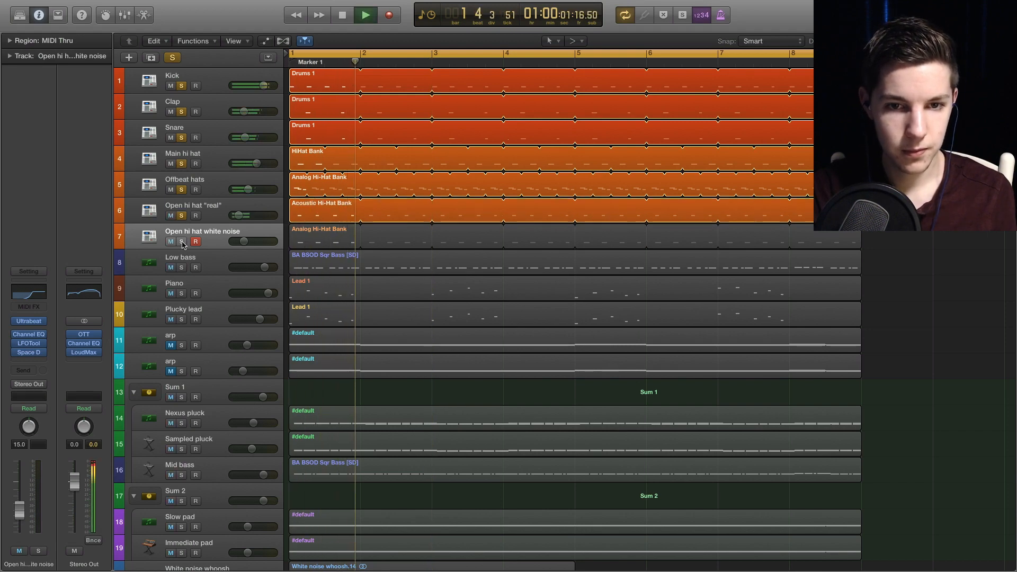
left_click(182, 242)
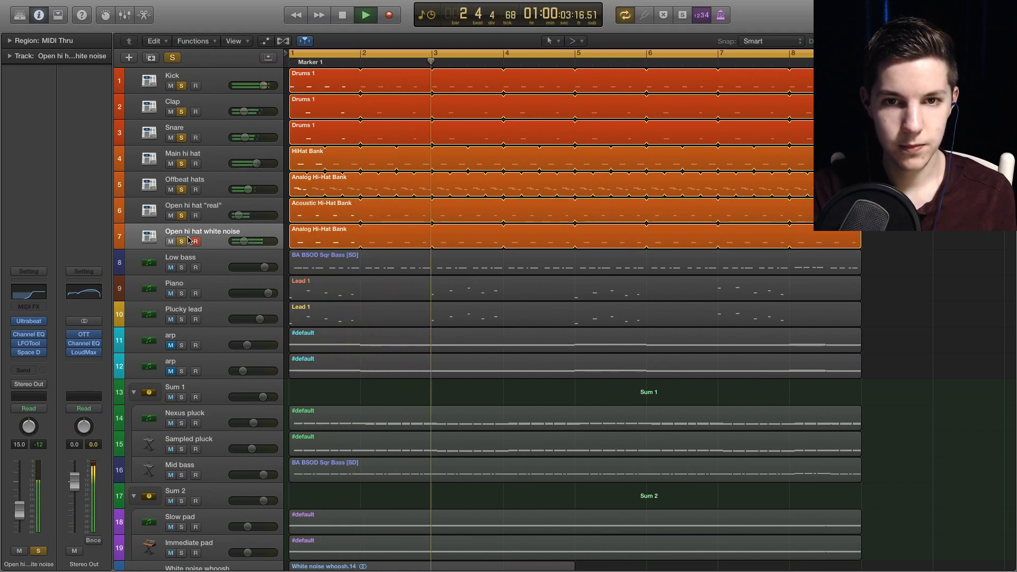
key("ctrl+alt+super+s")
key("space")
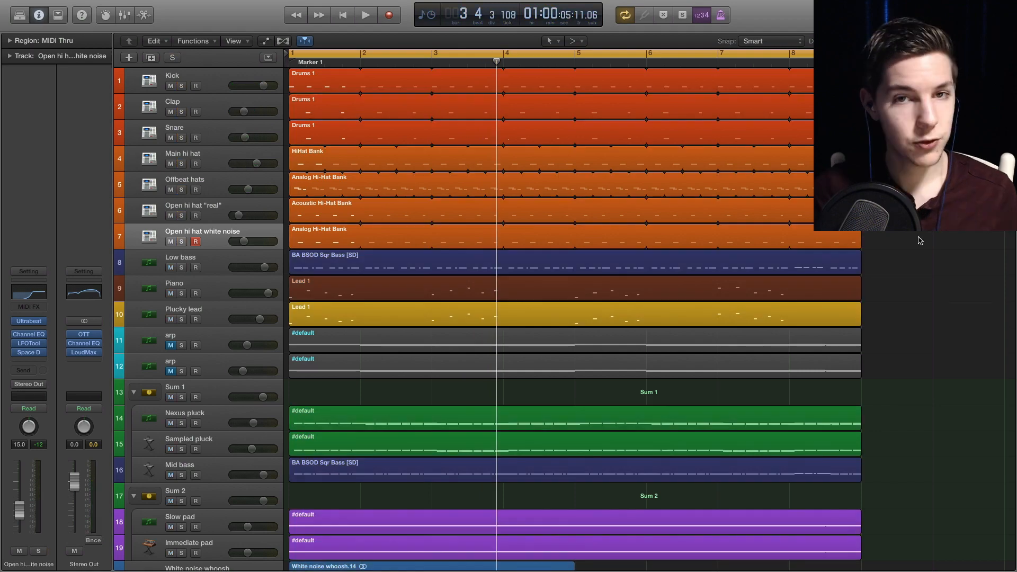